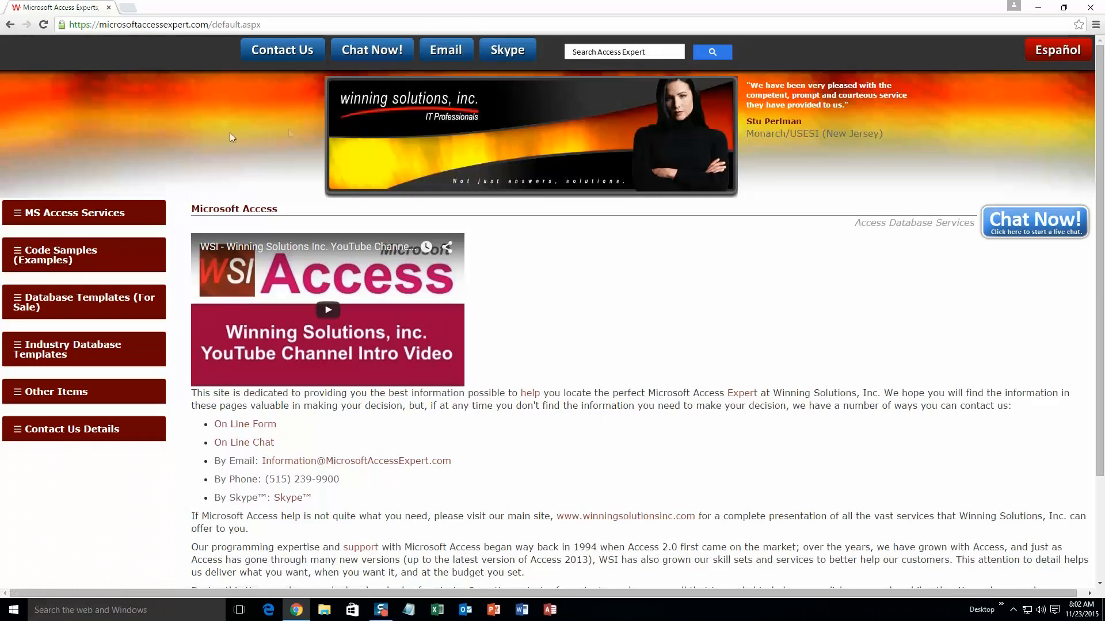
# - Expand the Database Templates (For Sale) menu on the Microsoft Access Expert site
pyautogui.click(63, 303)
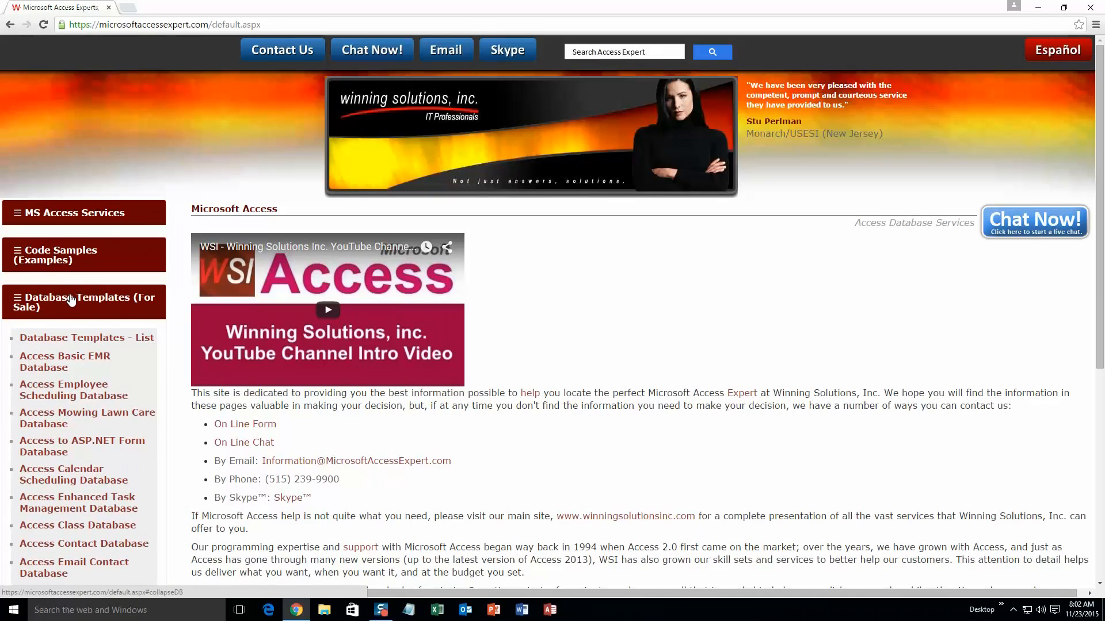
# - Find Access Elevator Appointment Tracking Database under Appointment and Scheduling in the full template list and open its page
pyautogui.click(76, 341)
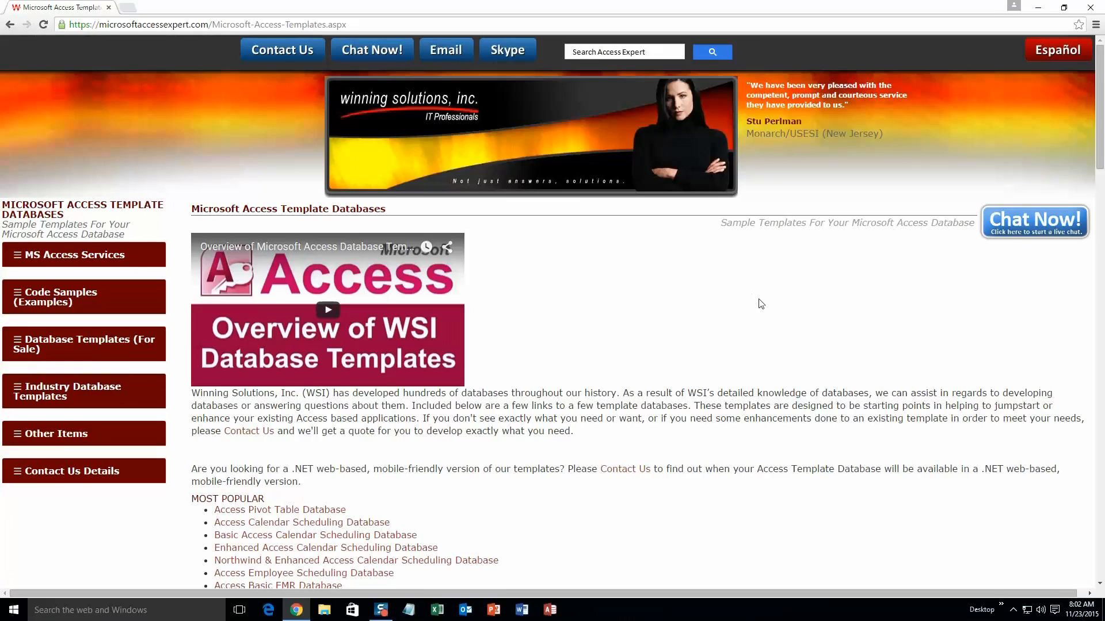
pyautogui.scroll(-3, 638, 362)
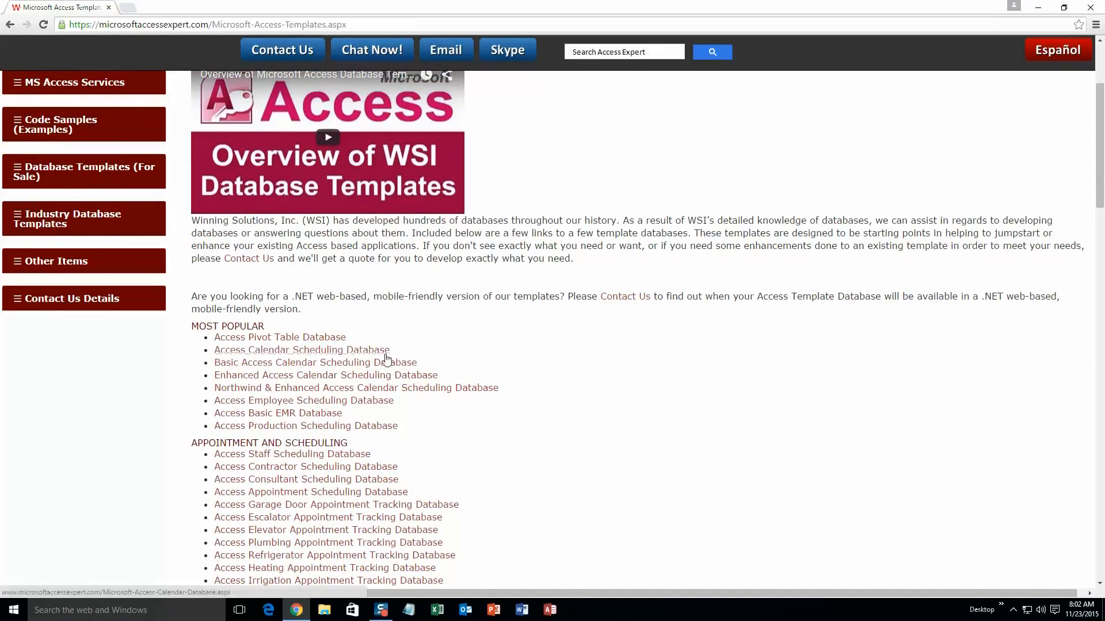
pyautogui.scroll(-4, 380, 356)
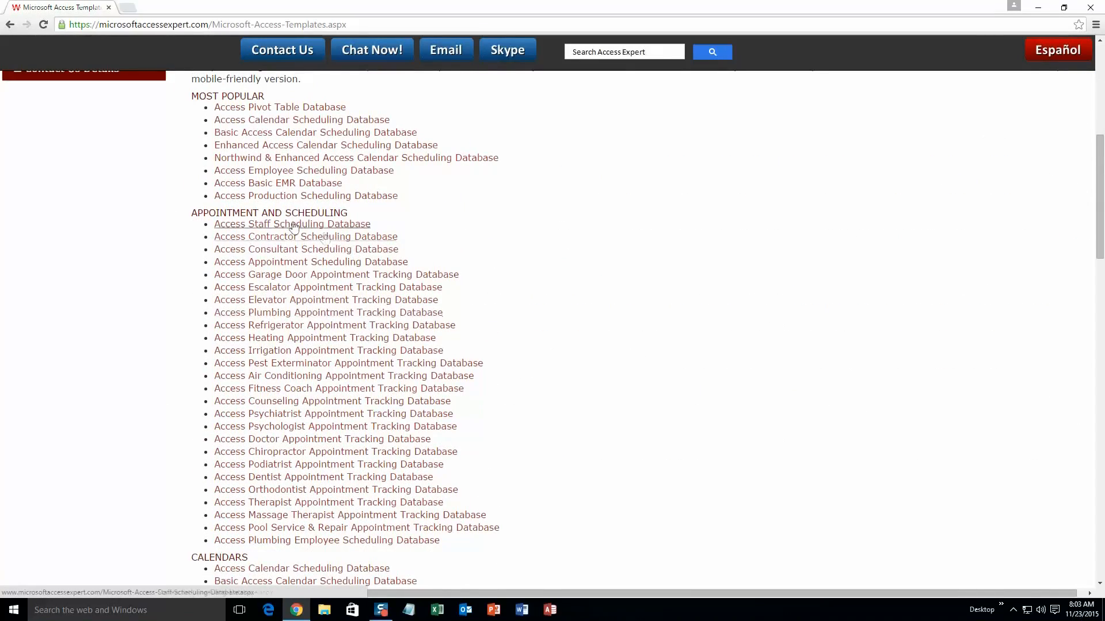
pyautogui.scroll(-3, 536, 293)
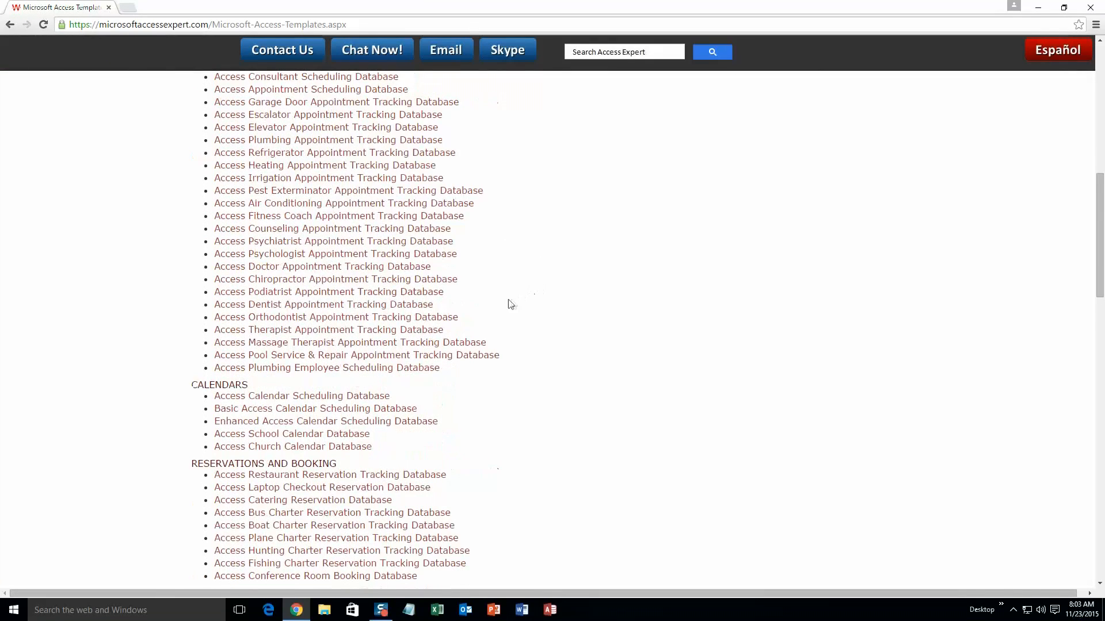
pyautogui.scroll(-2, 508, 303)
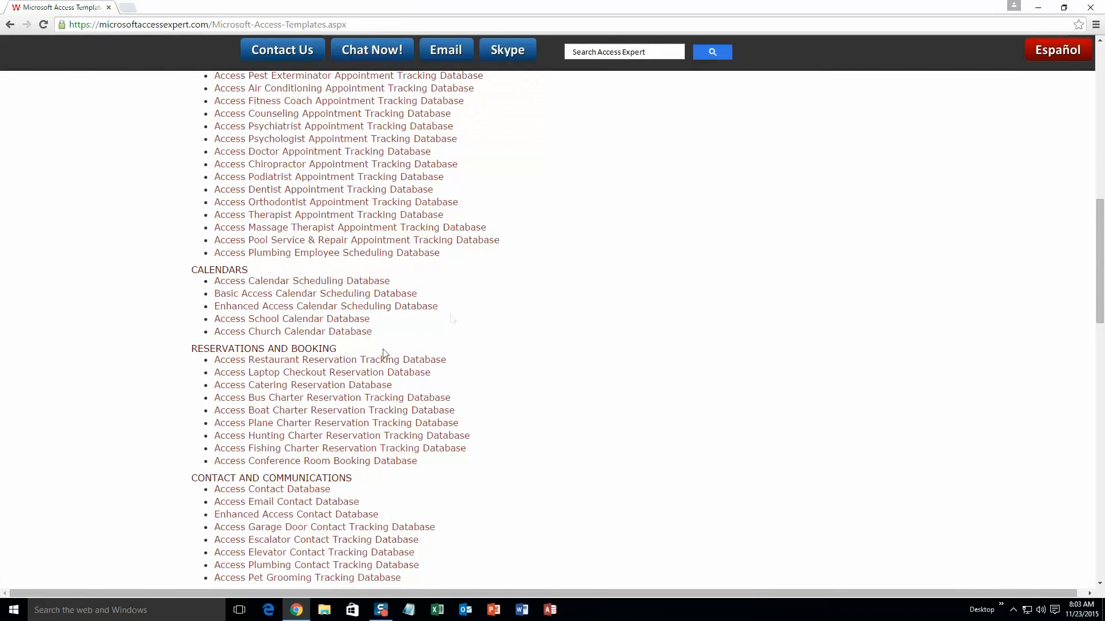
pyautogui.scroll(-3, 460, 395)
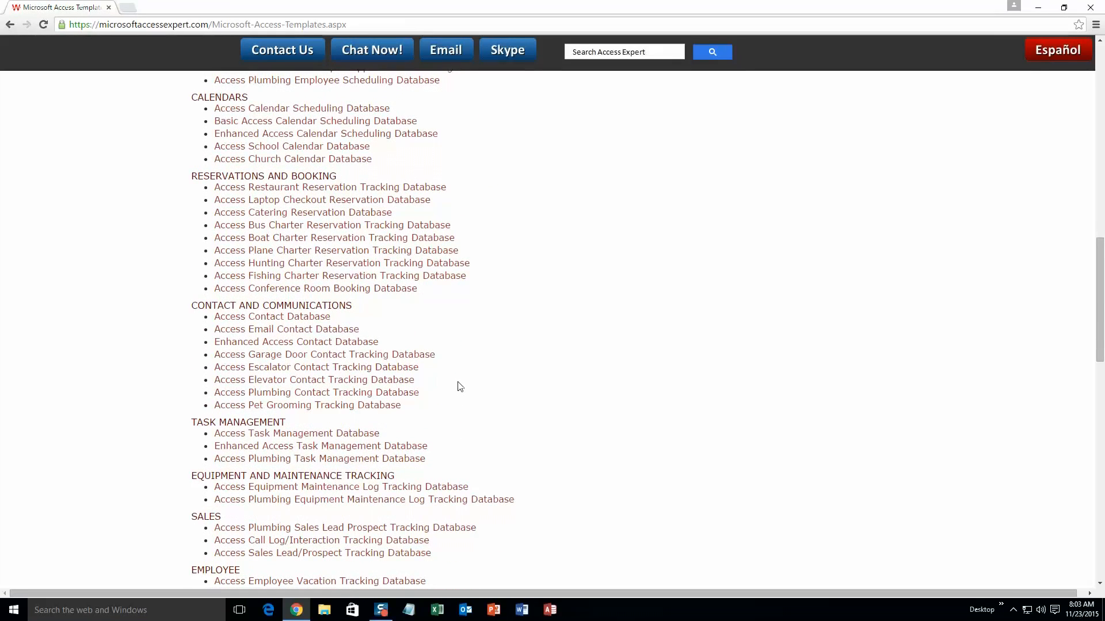
pyautogui.scroll(-3, 460, 386)
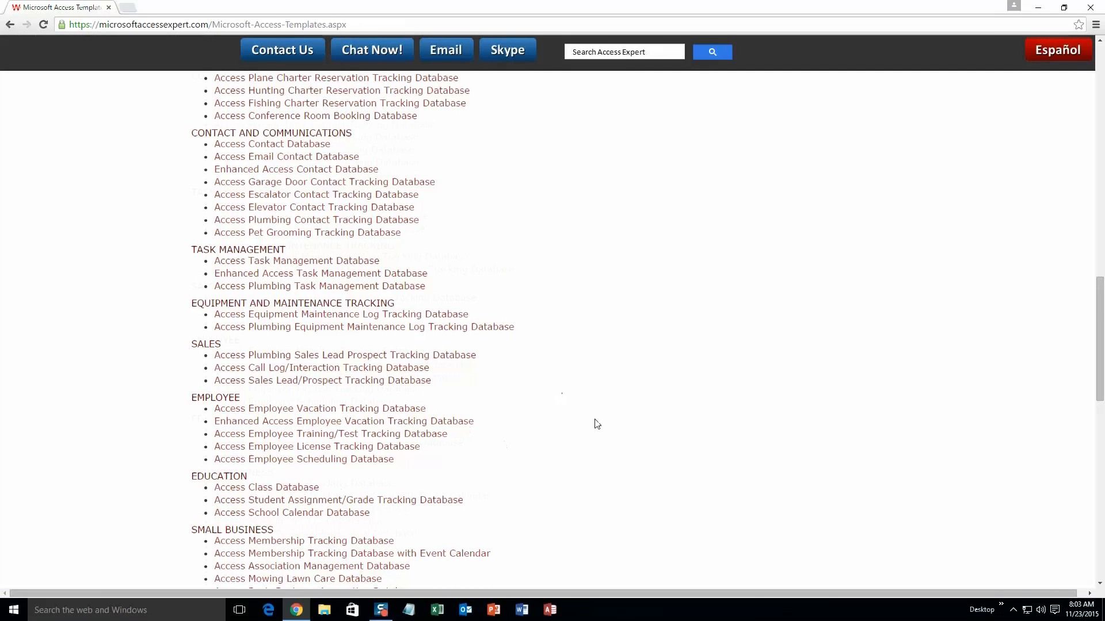
pyautogui.scroll(-3, 596, 422)
pyautogui.scroll(-4, 601, 414)
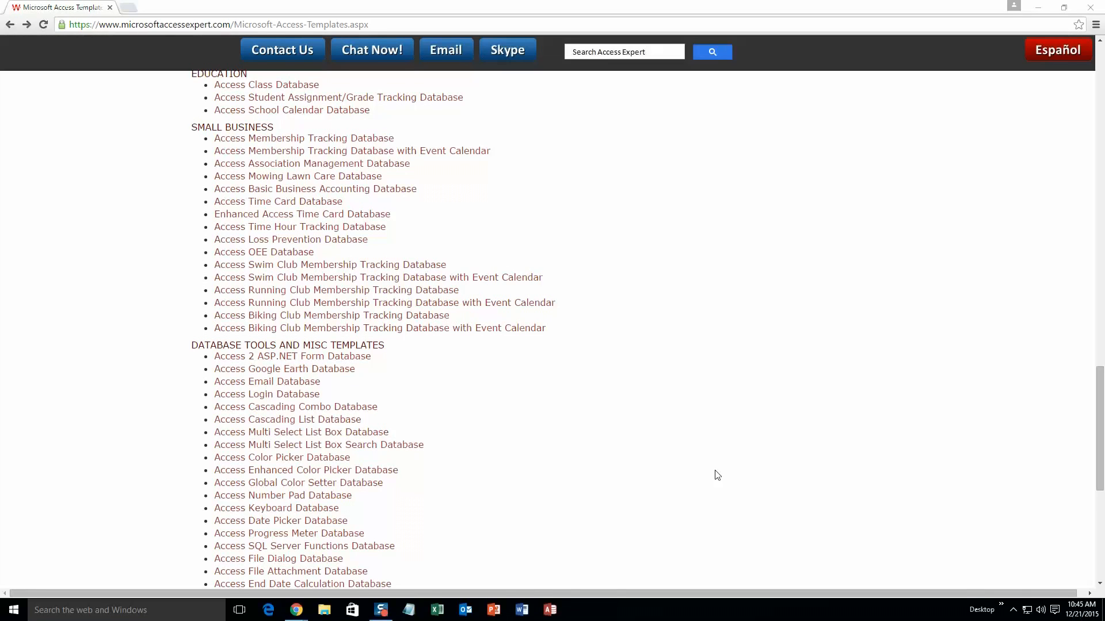
pyautogui.scroll(13, 717, 474)
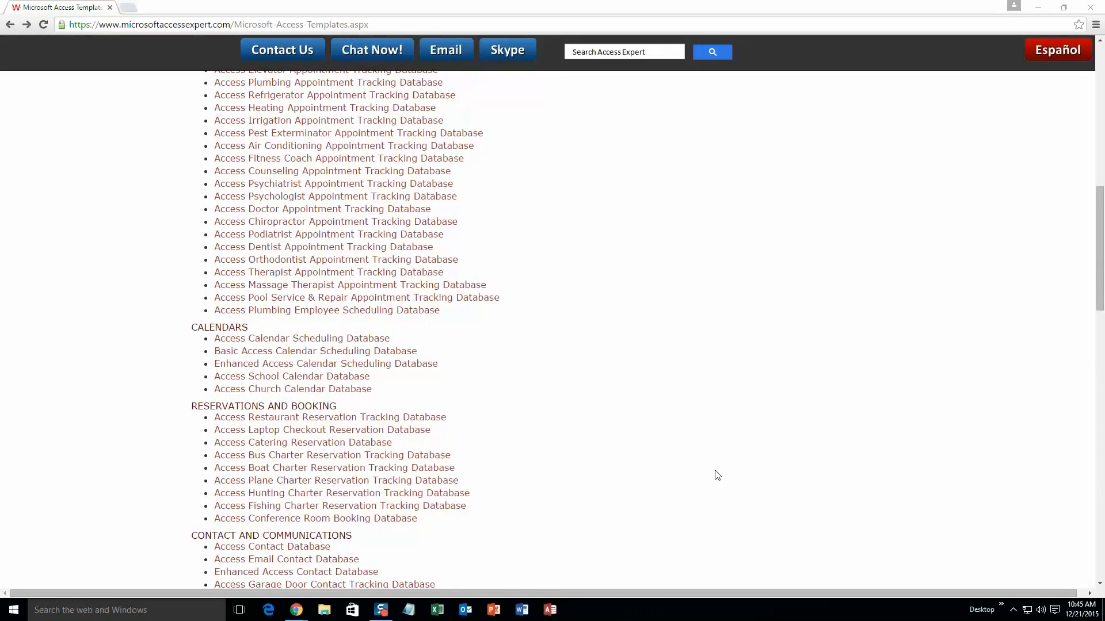
pyautogui.scroll(3, 717, 475)
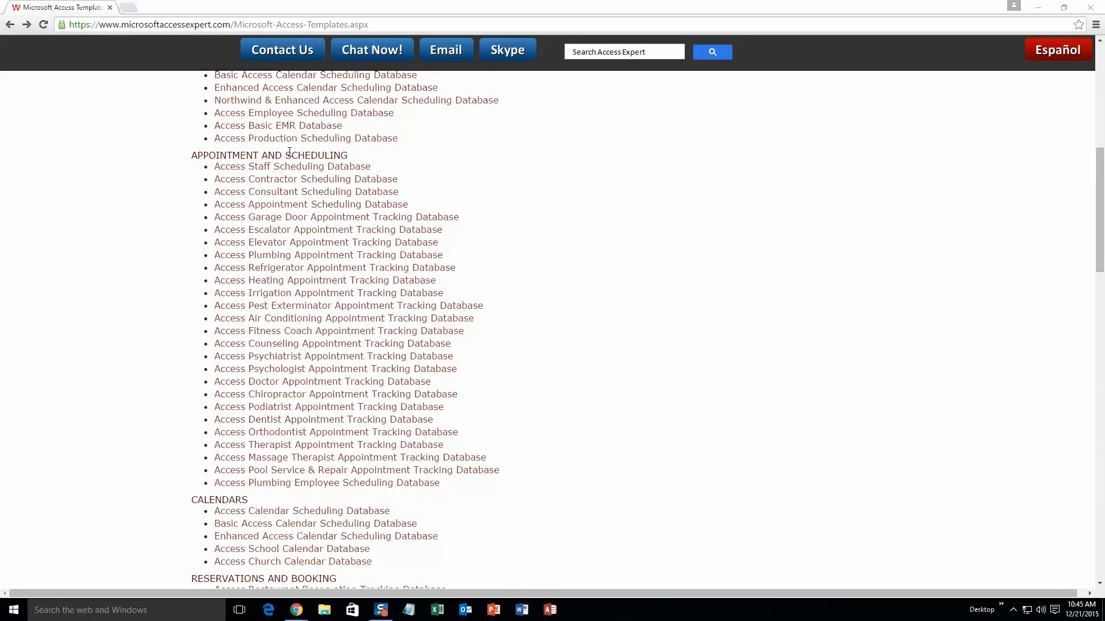
pyautogui.click(279, 246)
# - Download the Access 2010/2013/2016 elevator demo zip and open it in Explorer
pyautogui.scroll(-1, 518, 399)
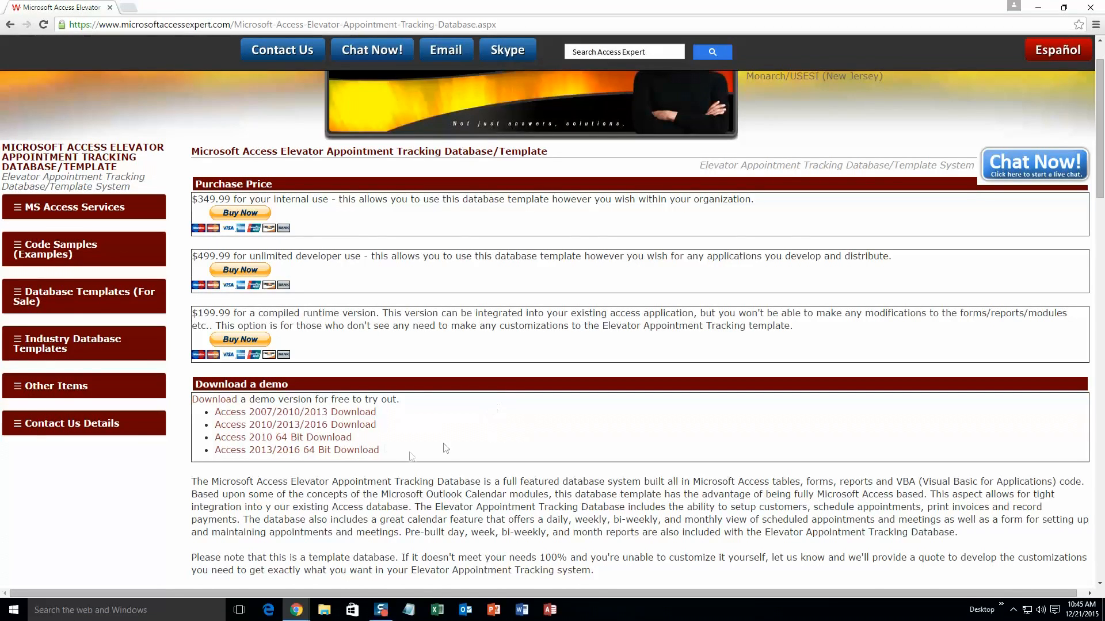
pyautogui.click(359, 428)
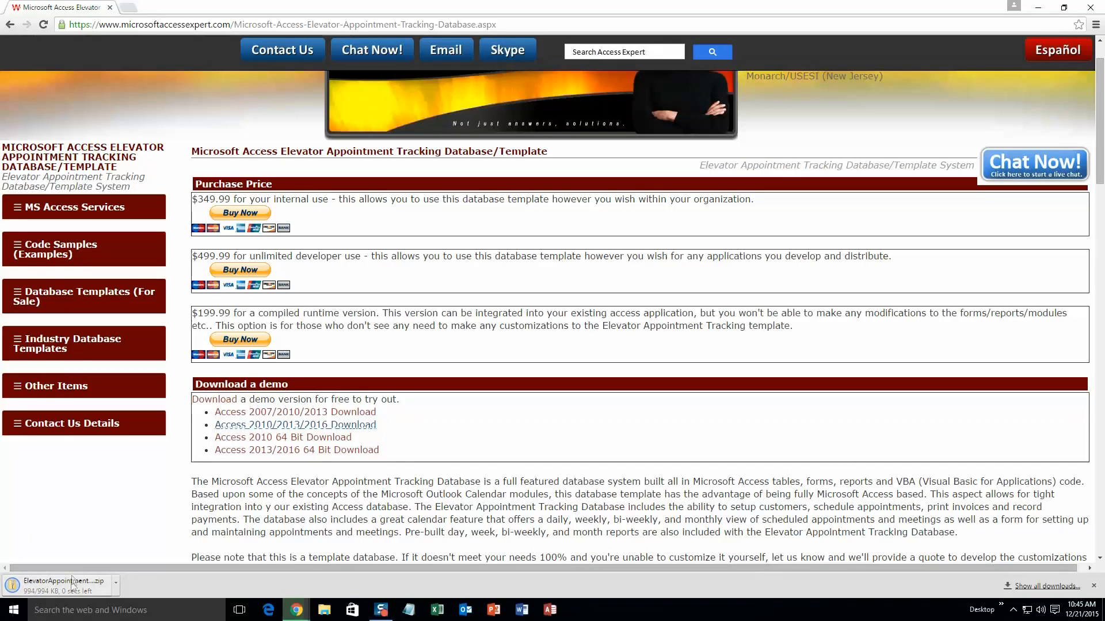
pyautogui.click(70, 586)
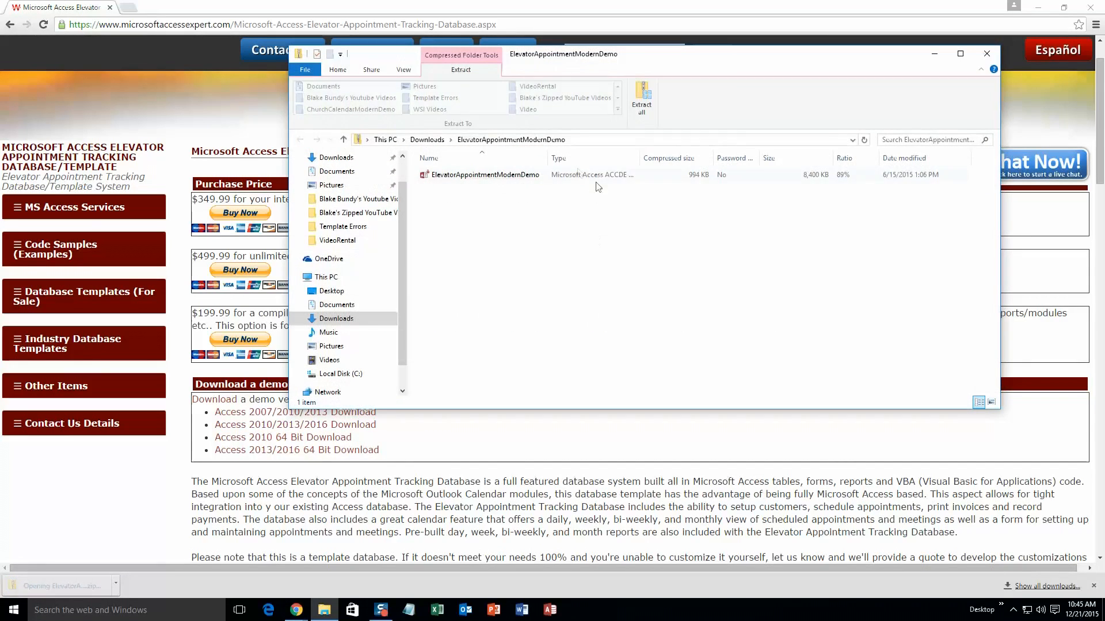
# - Extract the zip to the suggested folder and launch ElevatorAppointmentModernDemo
pyautogui.click(512, 176)
pyautogui.click(641, 99)
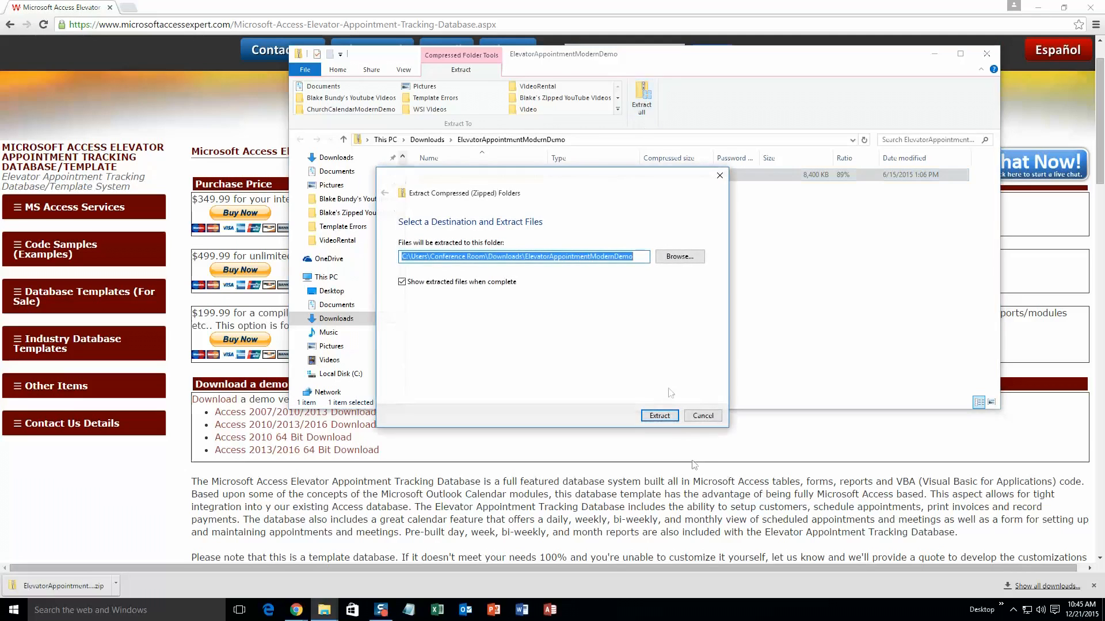
pyautogui.click(660, 417)
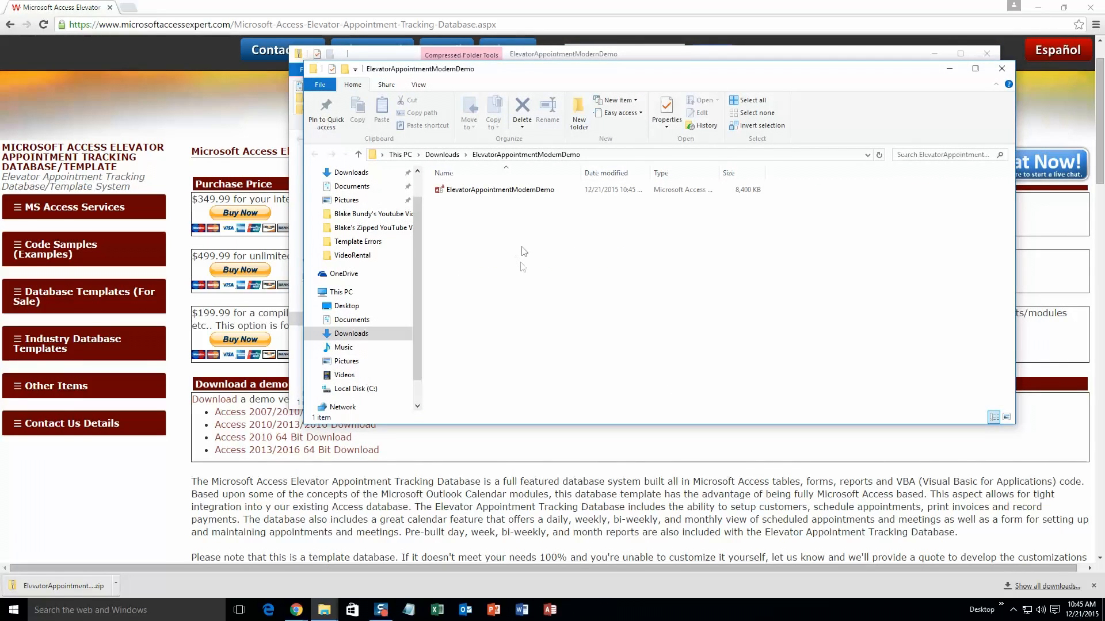
pyautogui.doubleClick(525, 191)
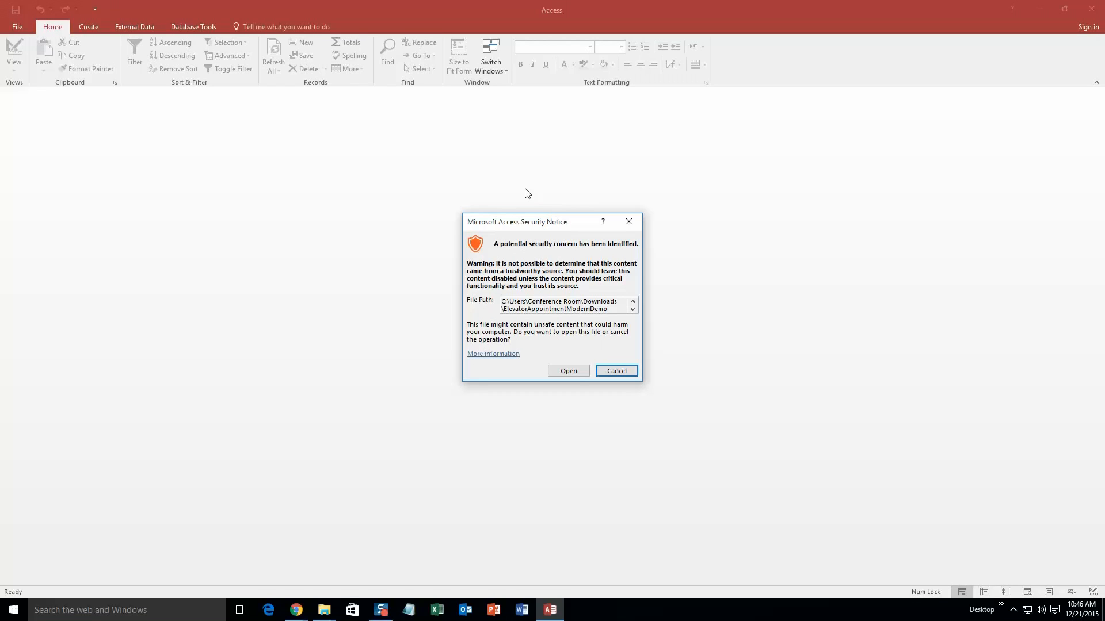
# - Allow the database through the security notice and close the Demo popup
pyautogui.click(567, 372)
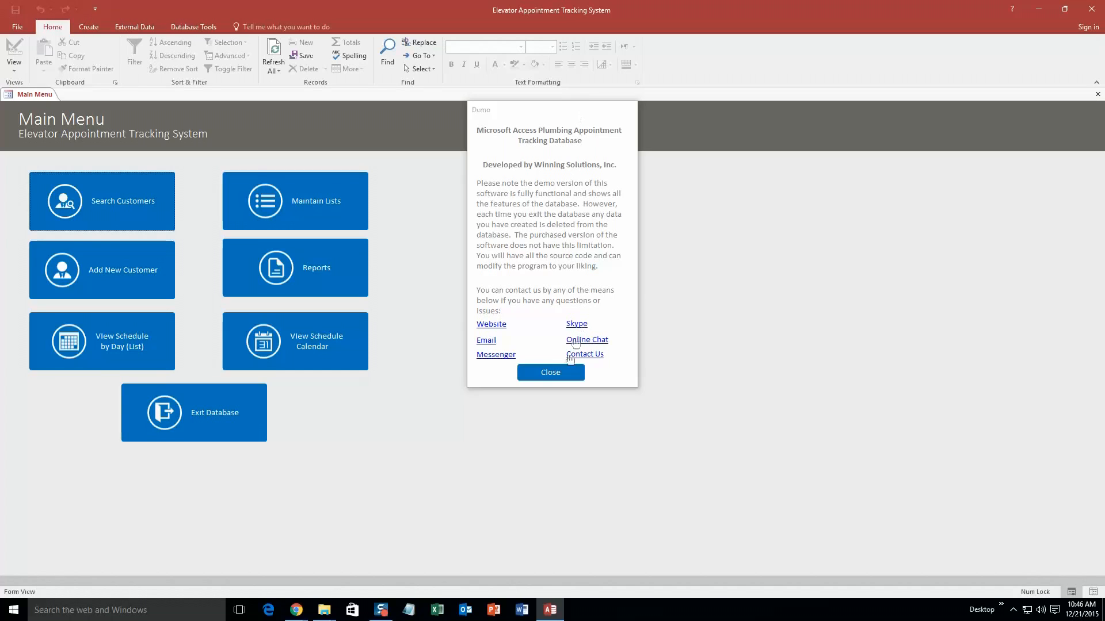
pyautogui.click(557, 371)
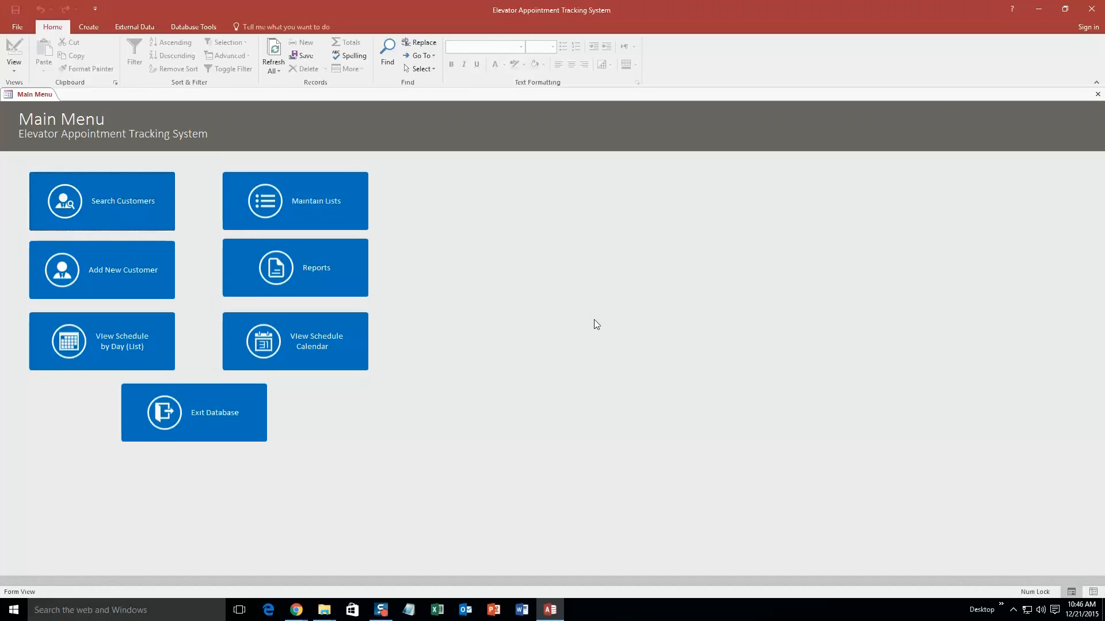
# - Start a new customer record from the Main Menu
pyautogui.click(112, 269)
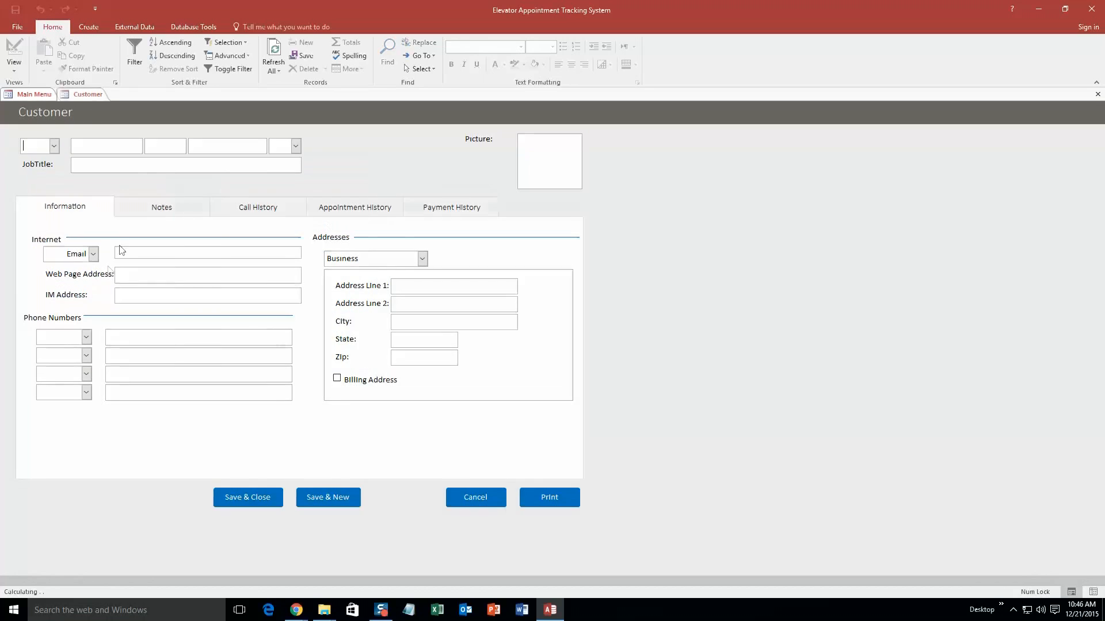
# - Fill in the customer's name, job title IT, e-mail address and a Business phone number
pyautogui.click(116, 149)
pyautogui.click(116, 165)
pyautogui.write('IT')
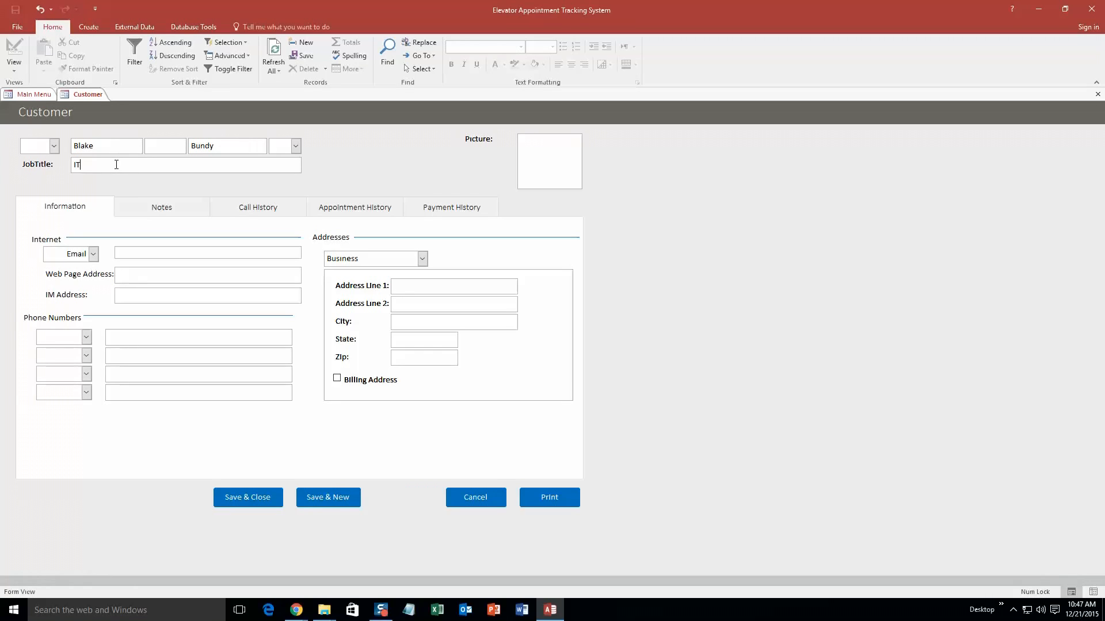
pyautogui.click(123, 254)
pyautogui.write('blake@test.')
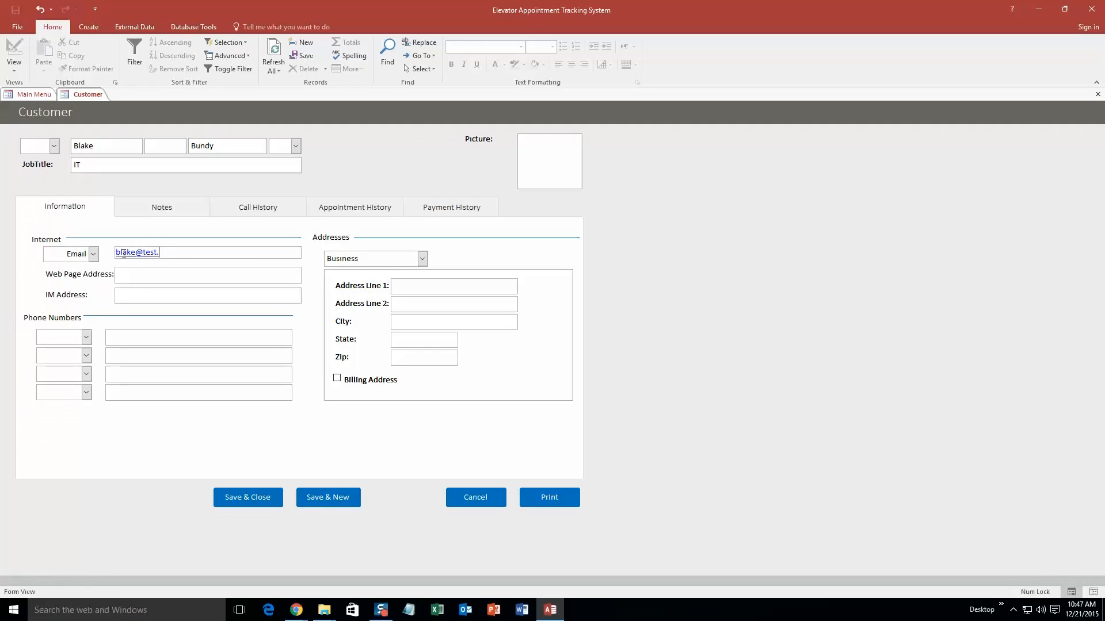
pyautogui.write('com')
pyautogui.click(86, 337)
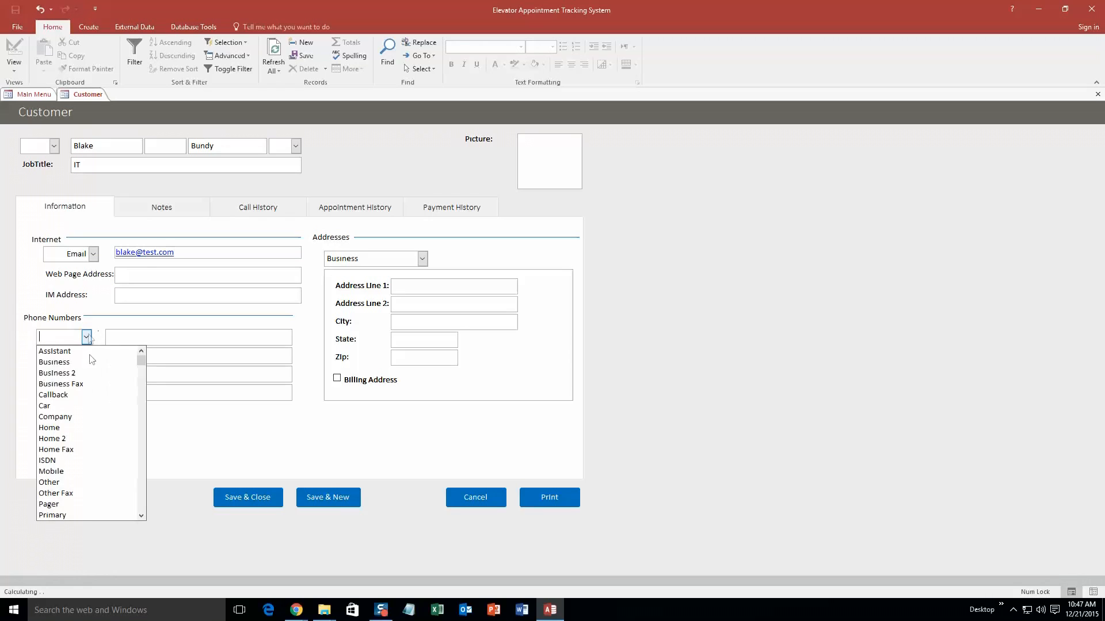
pyautogui.click(82, 362)
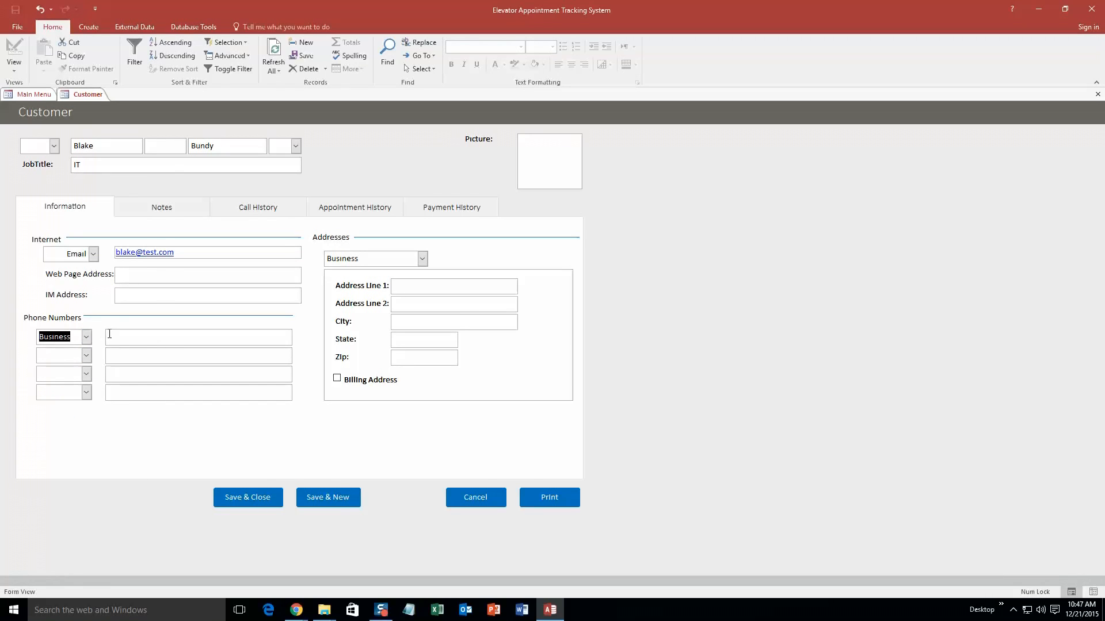
pyautogui.click(115, 339)
pyautogui.write('111) 111-')
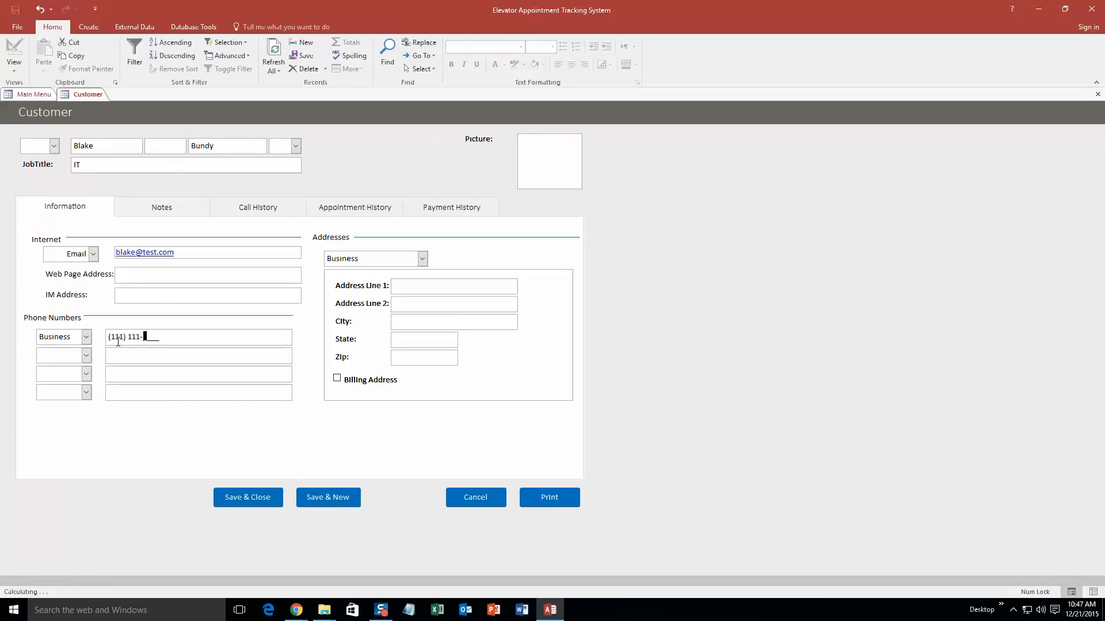
pyautogui.write('1111')
# - Review the Notes, Call History and Payment History tabs, then save and close the customer
pyautogui.click(422, 259)
pyautogui.click(170, 208)
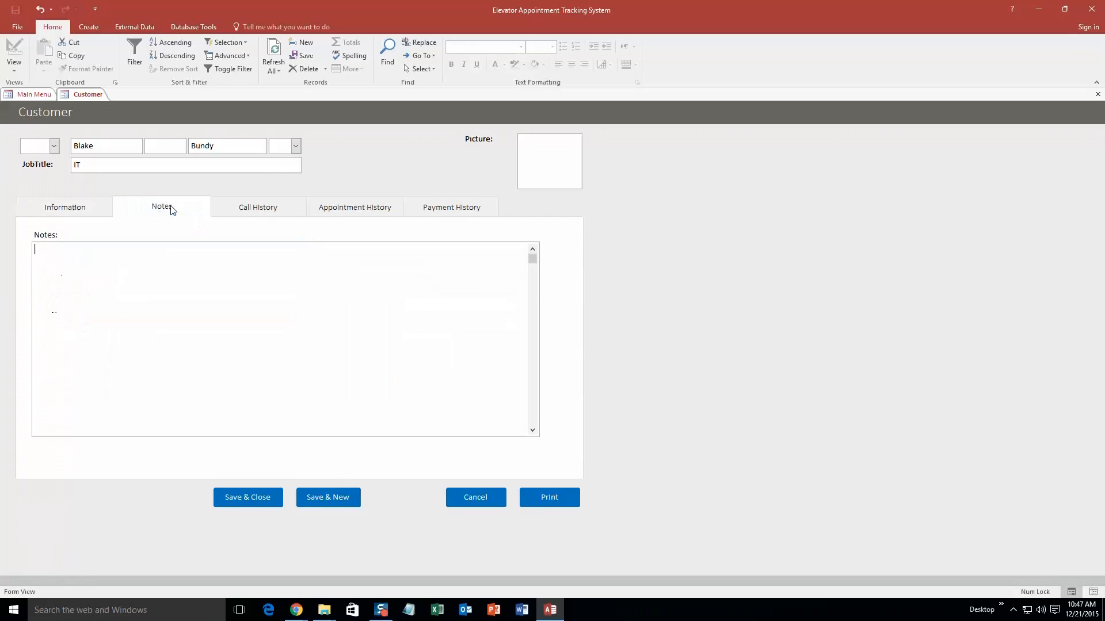
pyautogui.click(240, 212)
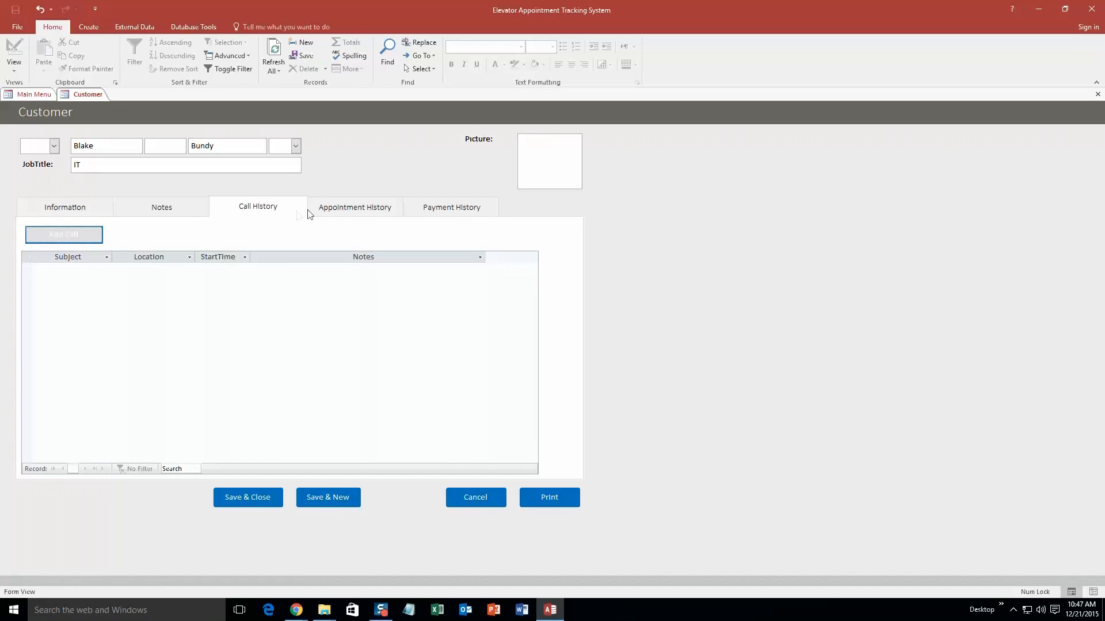
pyautogui.click(446, 209)
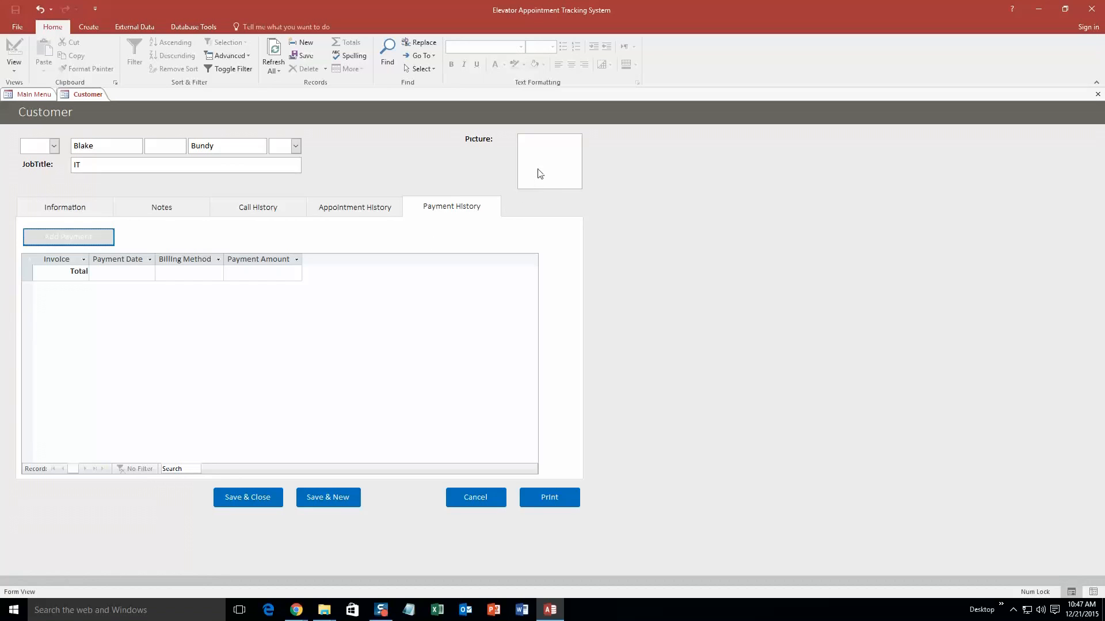
pyautogui.click(88, 205)
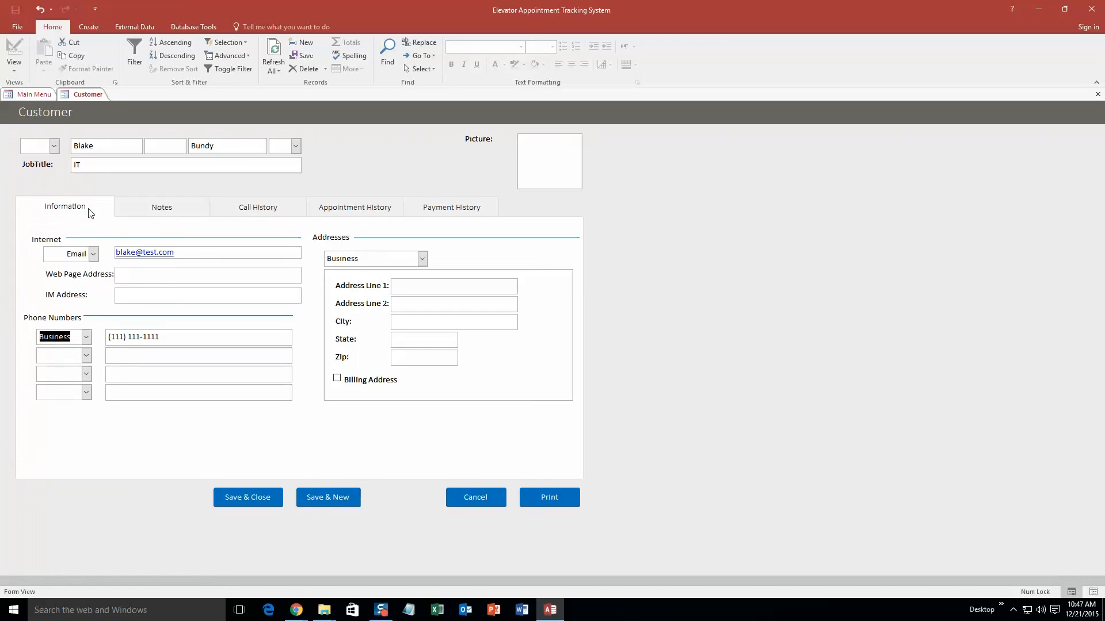
pyautogui.click(253, 498)
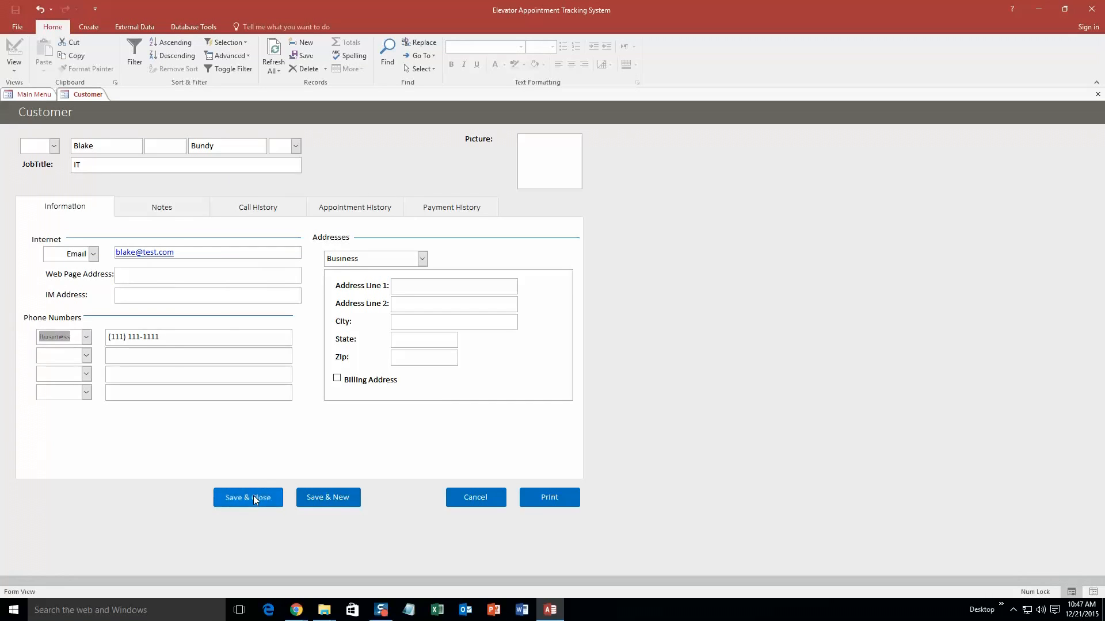
pyautogui.click(111, 210)
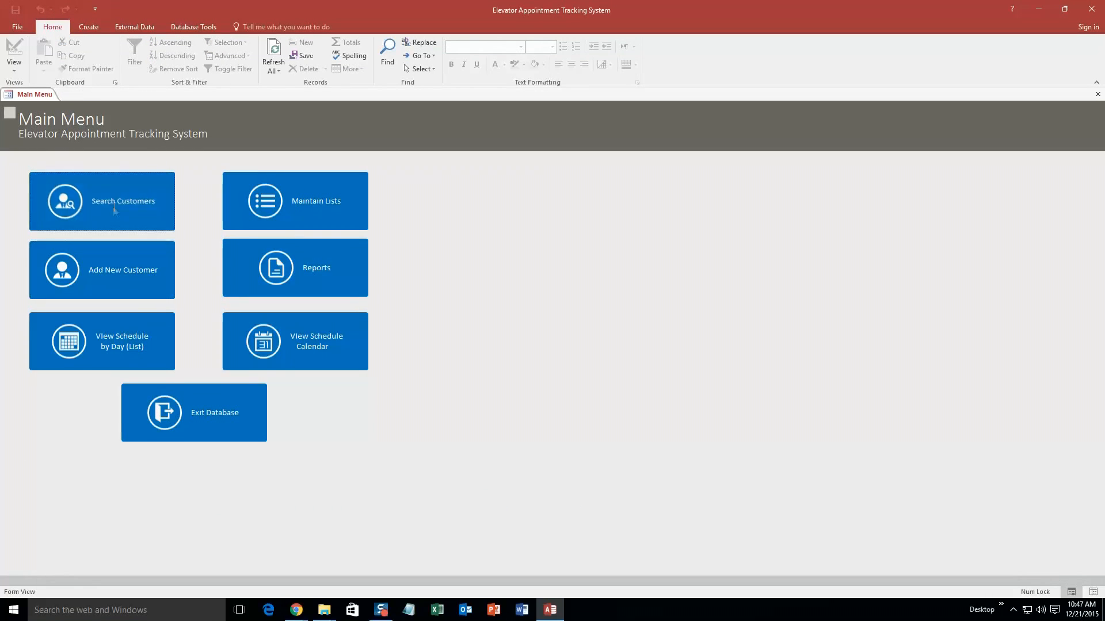
pyautogui.click(212, 112)
pyautogui.write('Bundy')
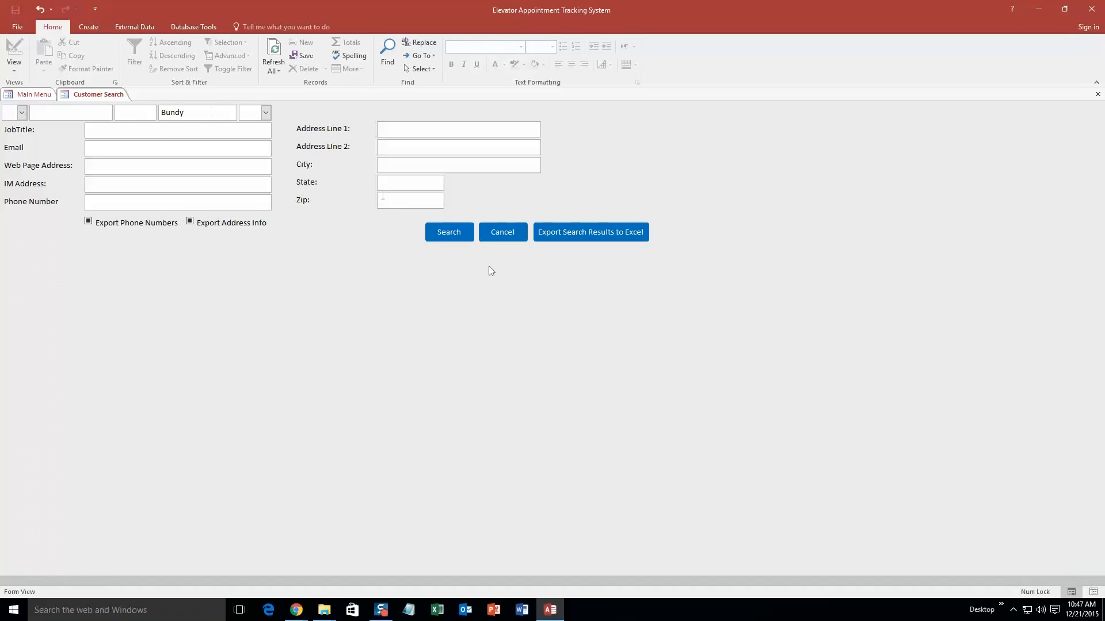
pyautogui.click(460, 236)
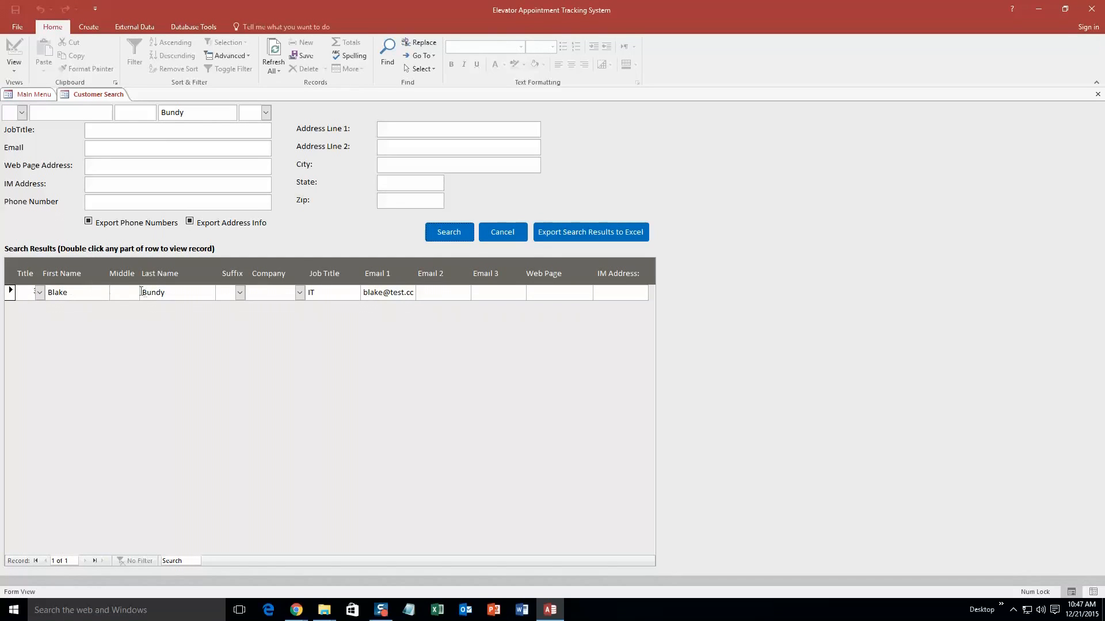
pyautogui.doubleClick(190, 293)
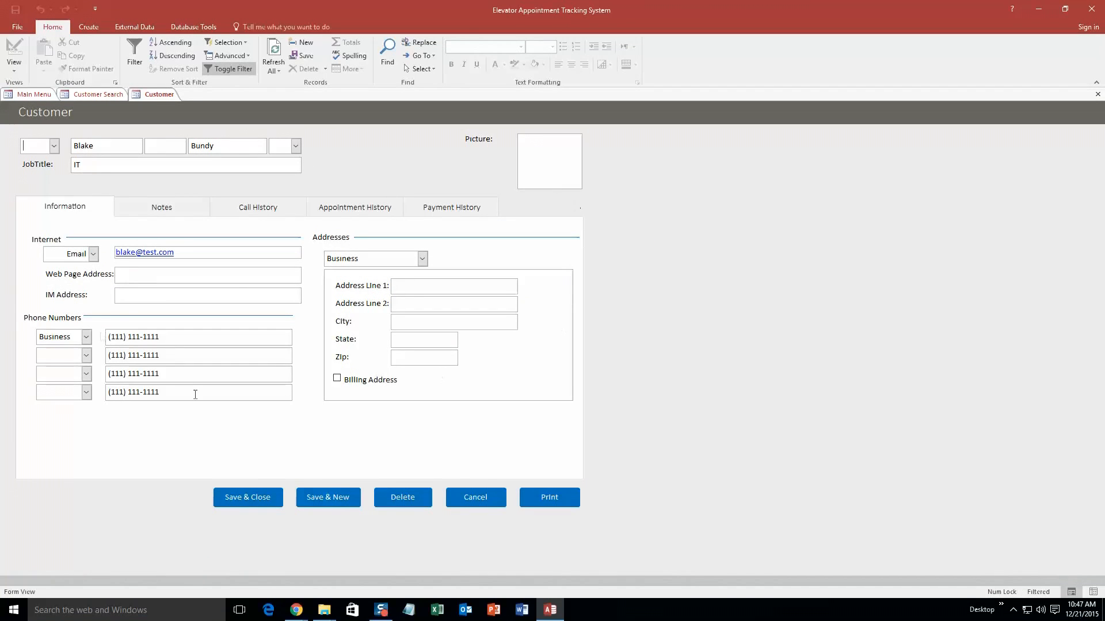
pyautogui.click(475, 496)
pyautogui.rightClick(99, 101)
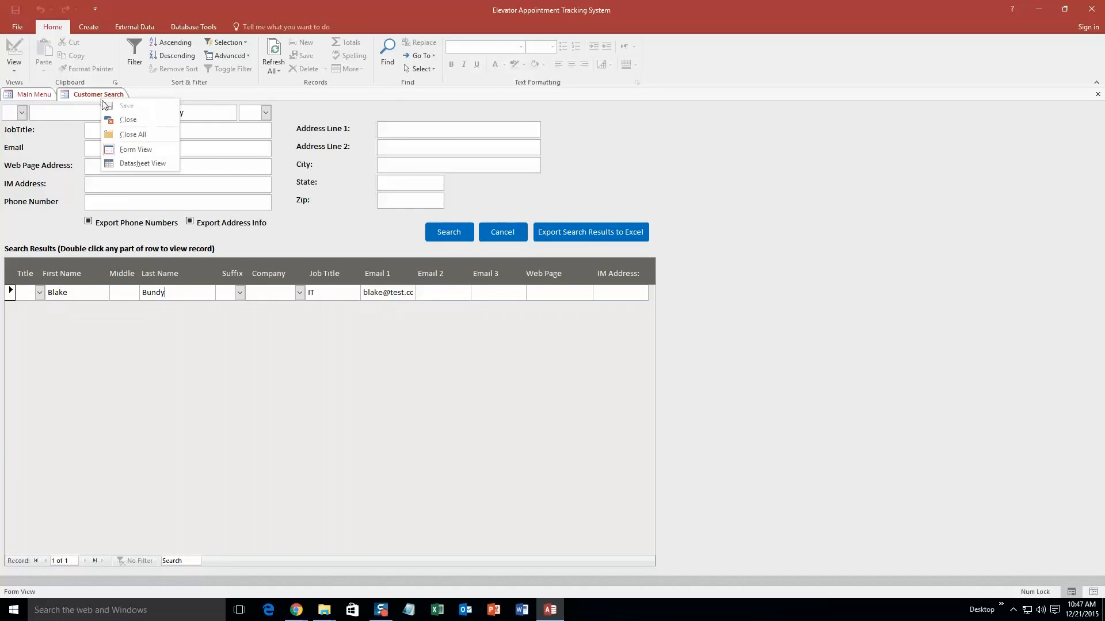
pyautogui.click(140, 122)
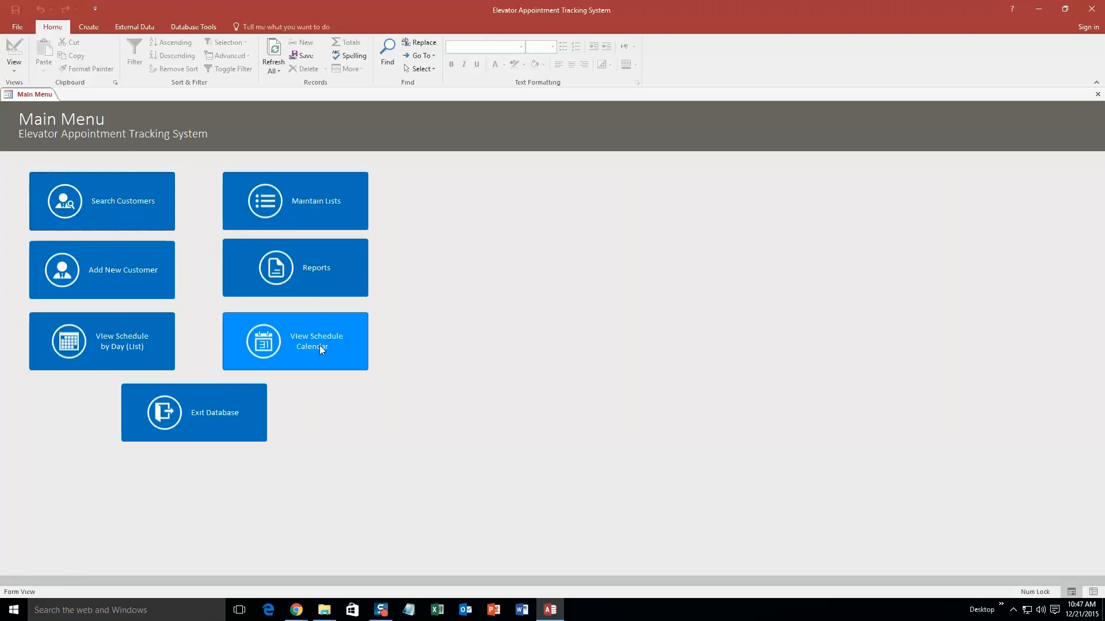
# - Open the schedule calendar, try Month, Bi-Weekly and Week views, ending on Monday, December 21 2015's Day view
pyautogui.click(303, 341)
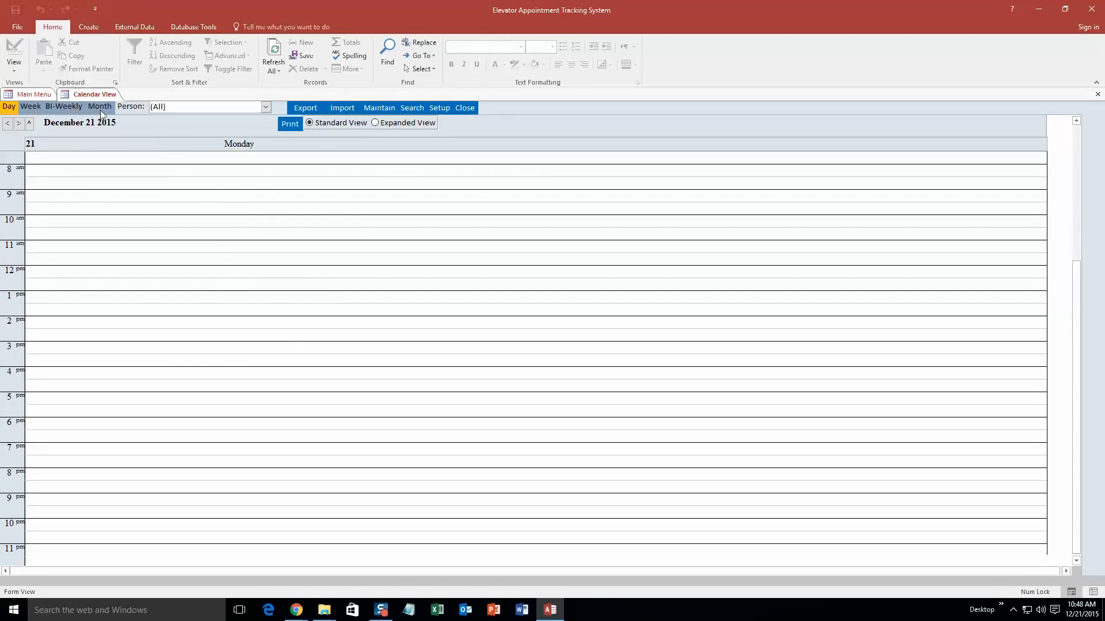
pyautogui.click(100, 109)
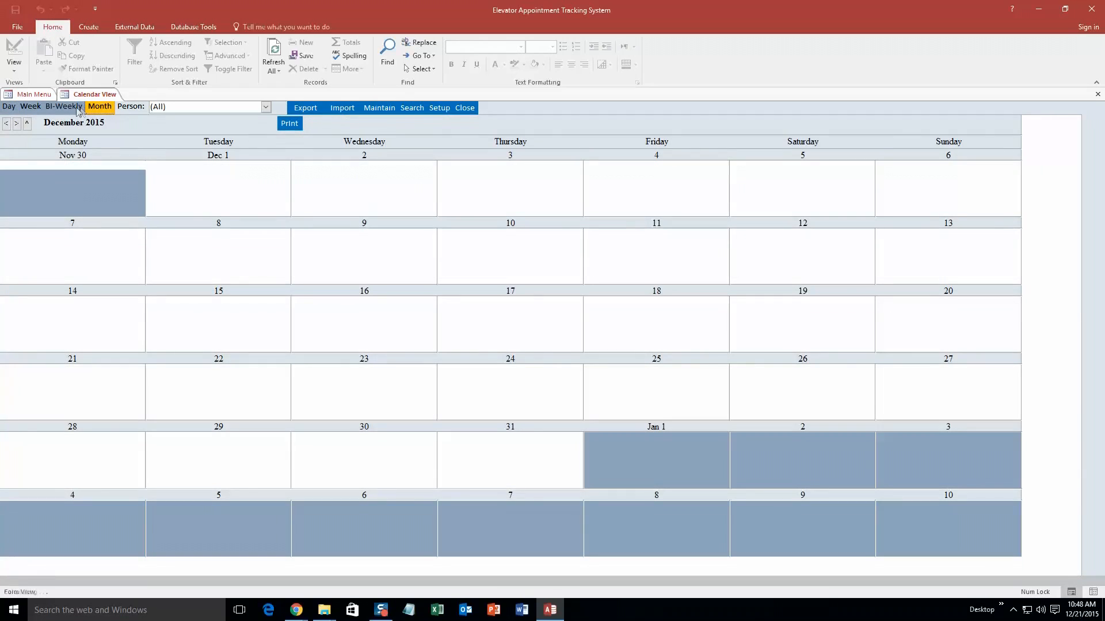
pyautogui.click(79, 109)
pyautogui.click(31, 106)
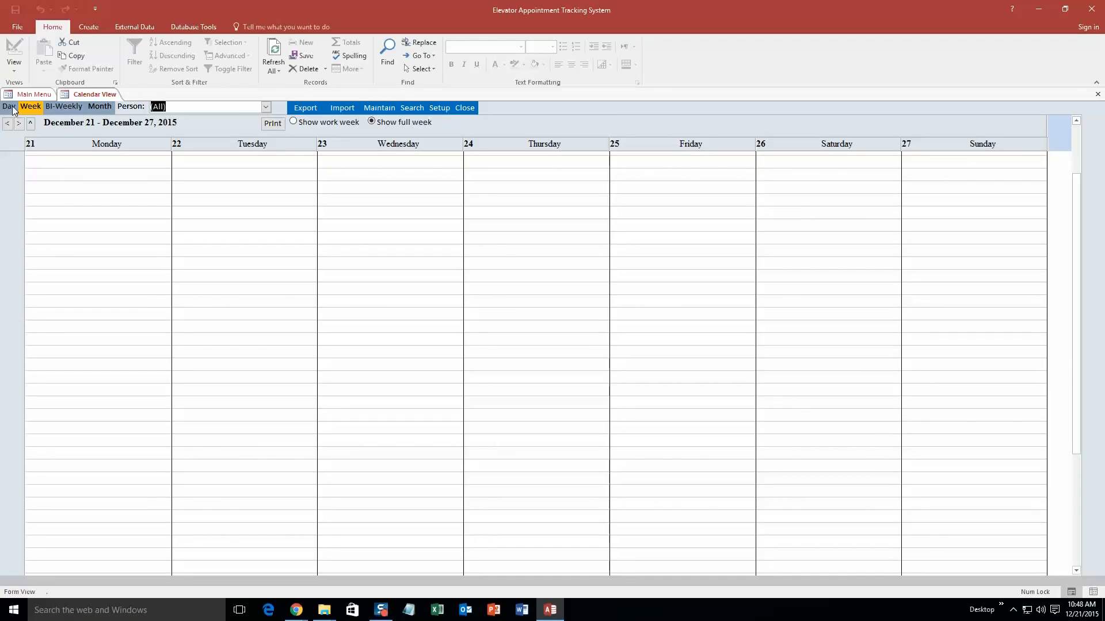
pyautogui.click(11, 107)
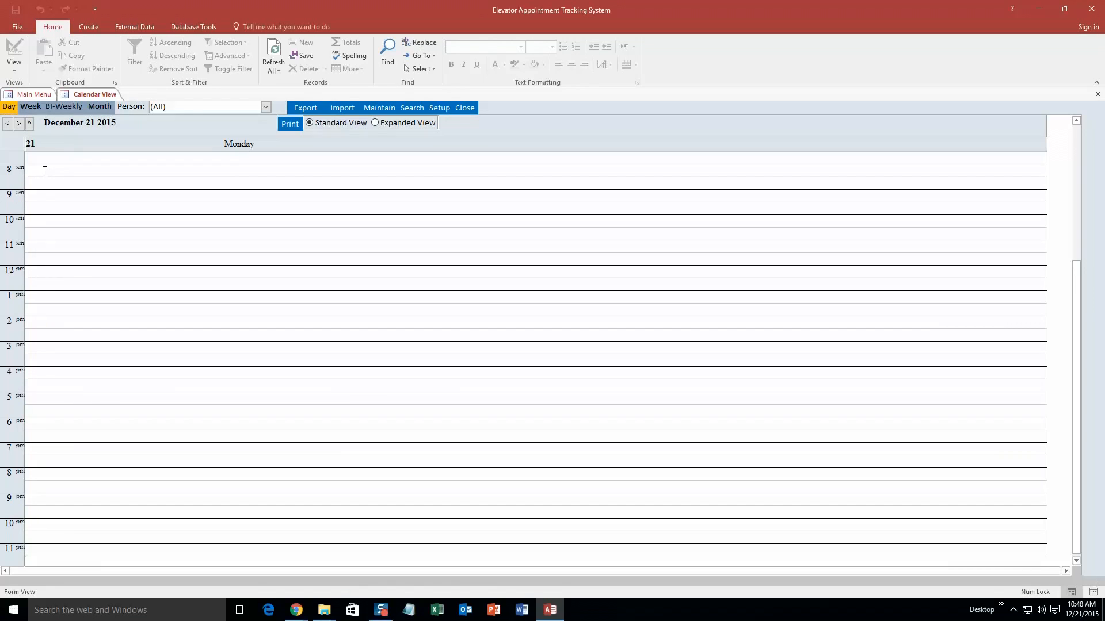
# - Create an 8:00–9:00 AM appointment for the new customer with Person 1, Repair type, Location 1
pyautogui.doubleClick(45, 171)
pyautogui.click(506, 106)
pyautogui.click(487, 131)
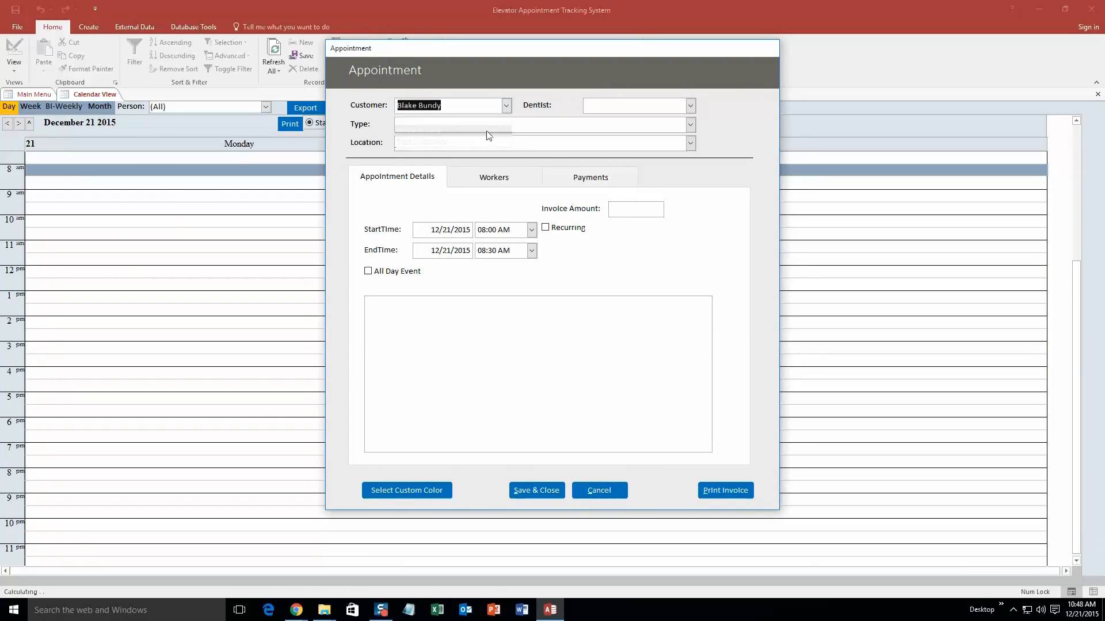
pyautogui.click(690, 105)
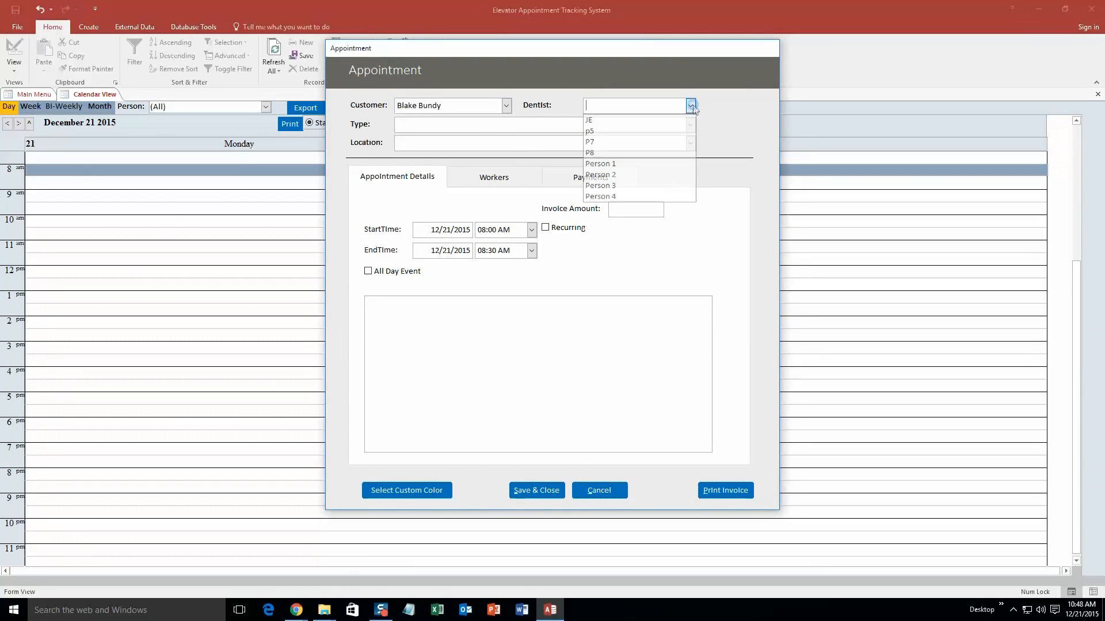
pyautogui.click(629, 164)
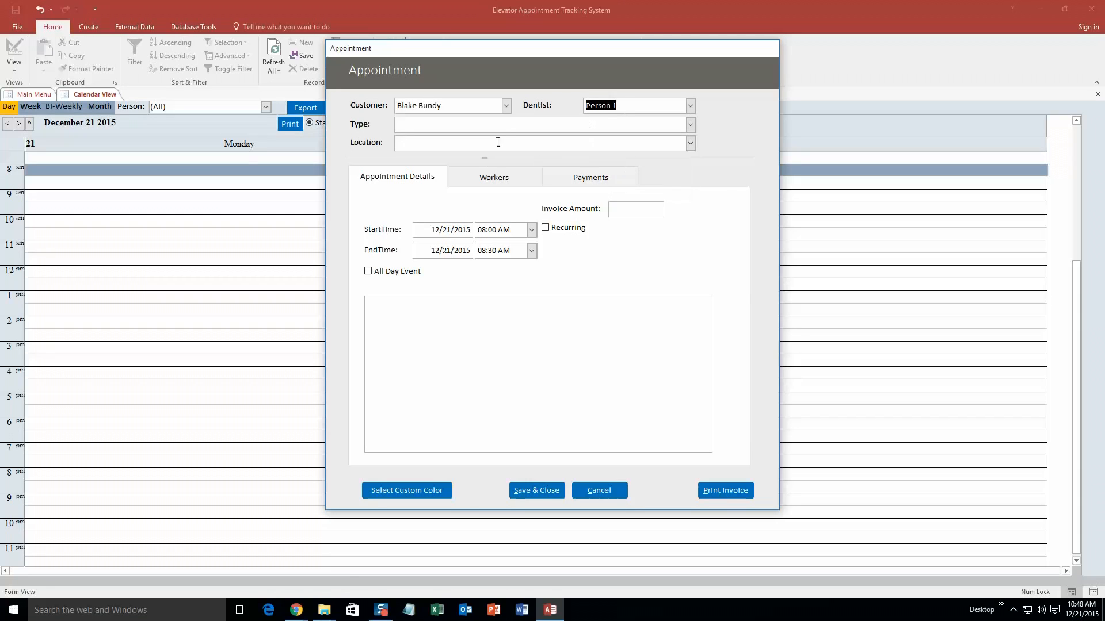
pyautogui.click(691, 125)
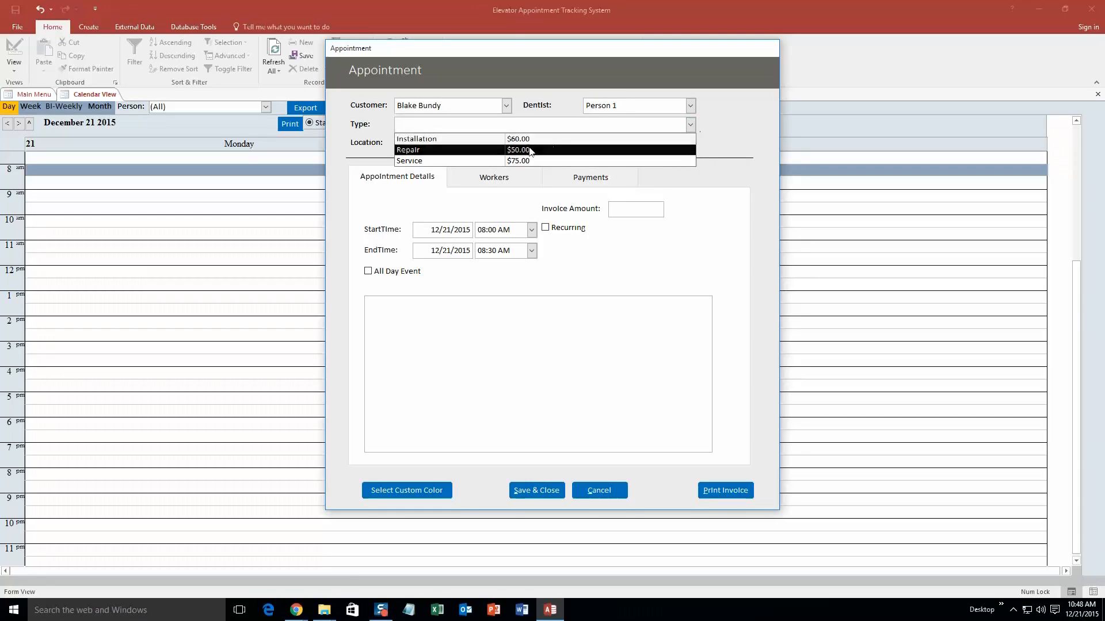
pyautogui.click(527, 150)
pyautogui.click(690, 144)
pyautogui.click(522, 159)
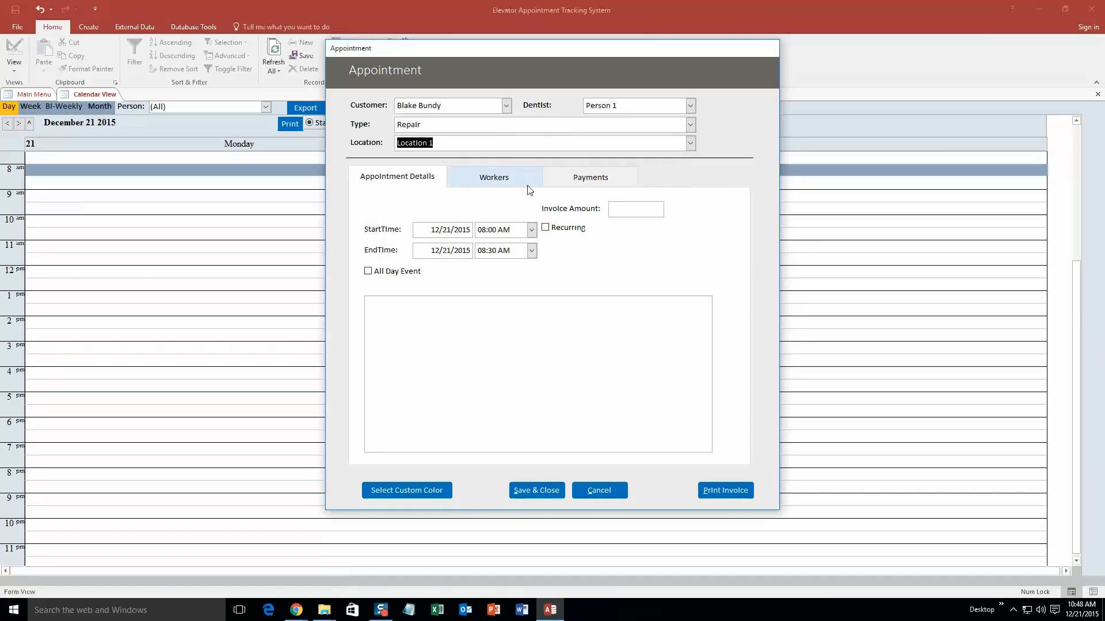
pyautogui.click(531, 250)
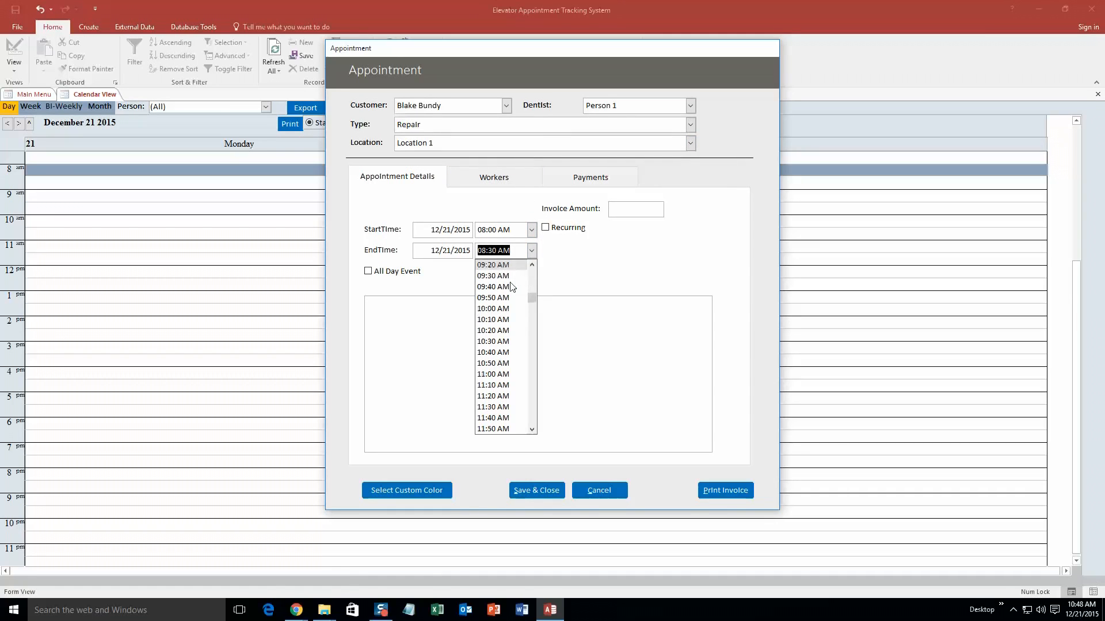
pyautogui.click(494, 265)
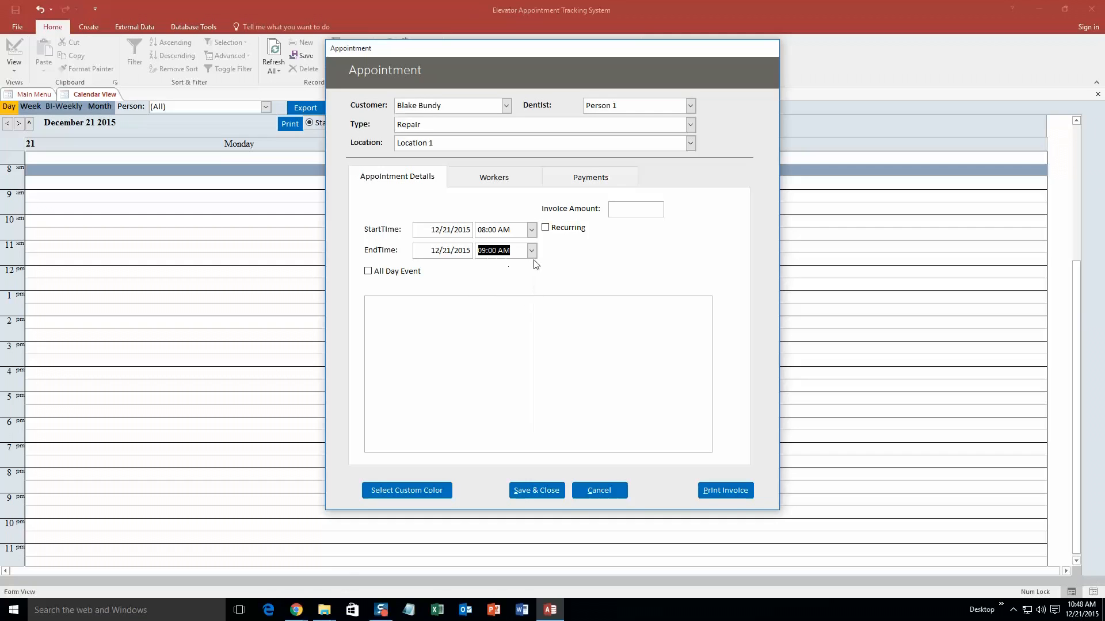
# - Assign workers p5 and JE, then glance at the Payments details
pyautogui.click(507, 176)
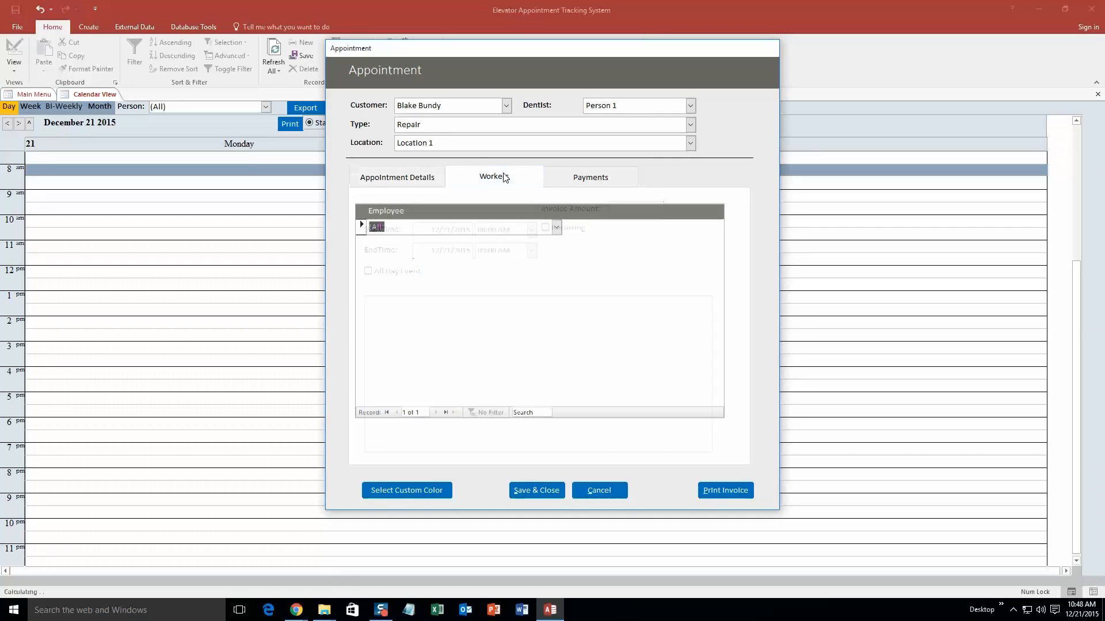
pyautogui.click(556, 228)
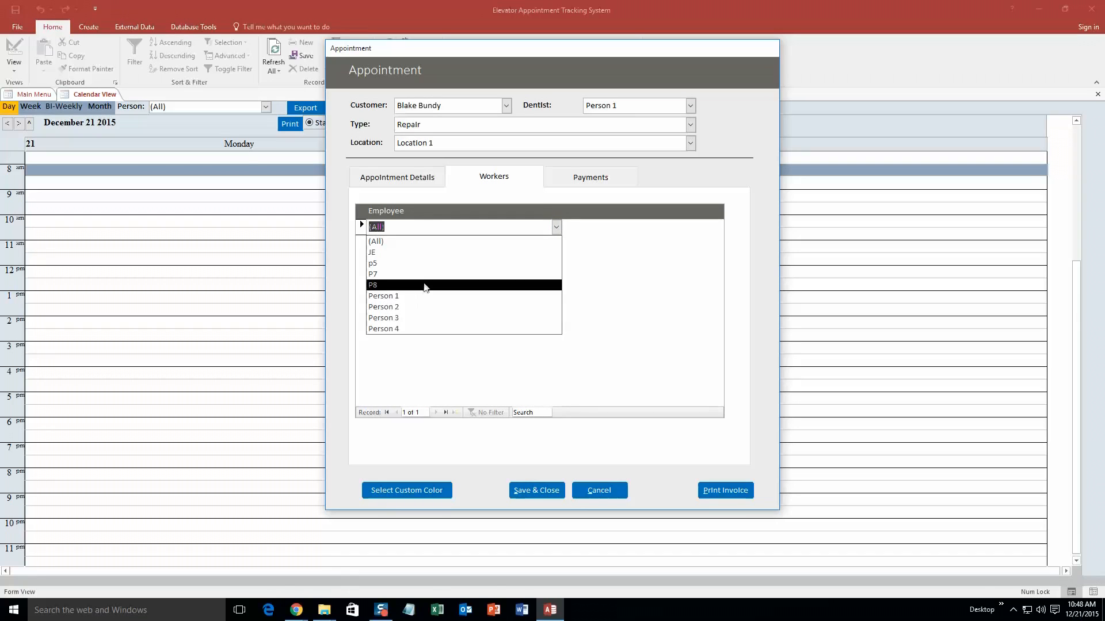
pyautogui.click(435, 263)
pyautogui.click(556, 242)
pyautogui.click(474, 268)
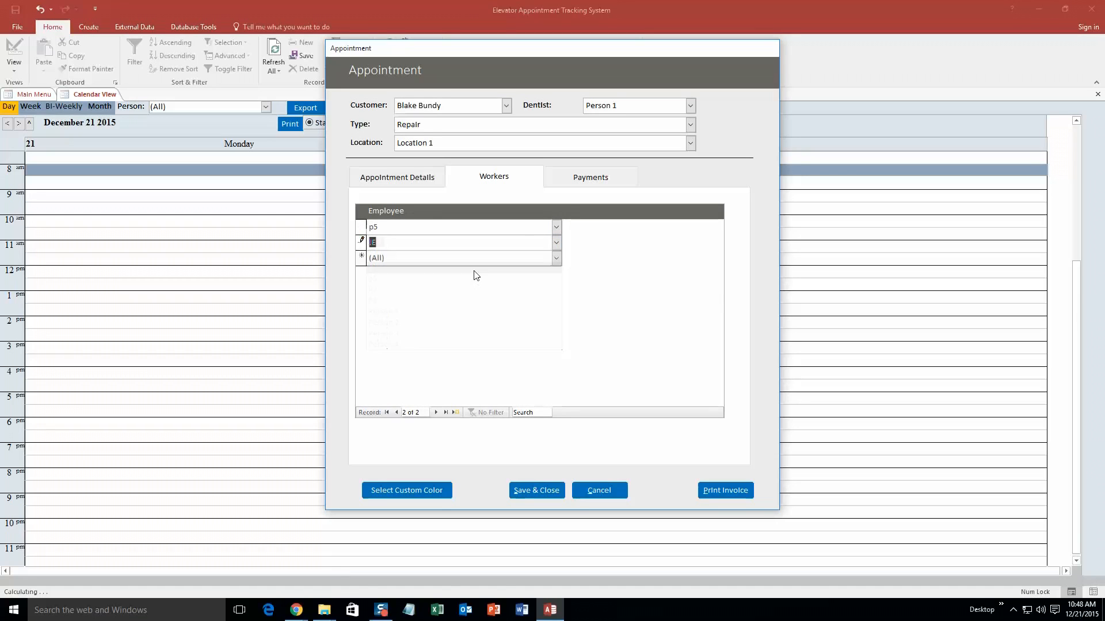
pyautogui.click(585, 182)
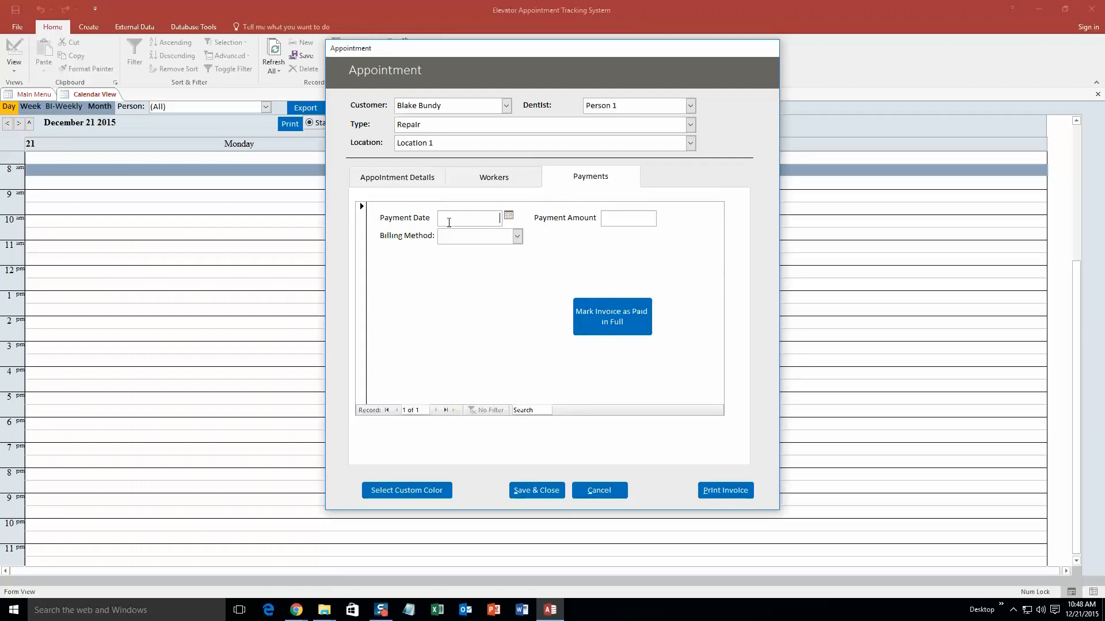
pyautogui.click(406, 185)
# - Make the appointment red, save it, and check it on December 21 in the month calendar
pyautogui.click(410, 496)
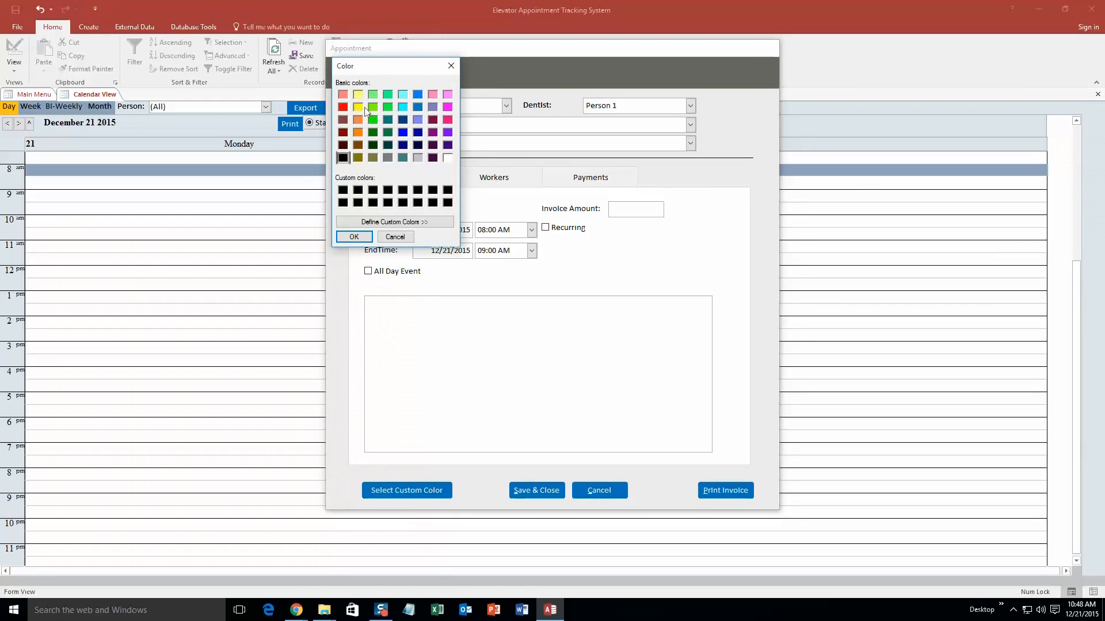
pyautogui.click(343, 107)
pyautogui.click(354, 237)
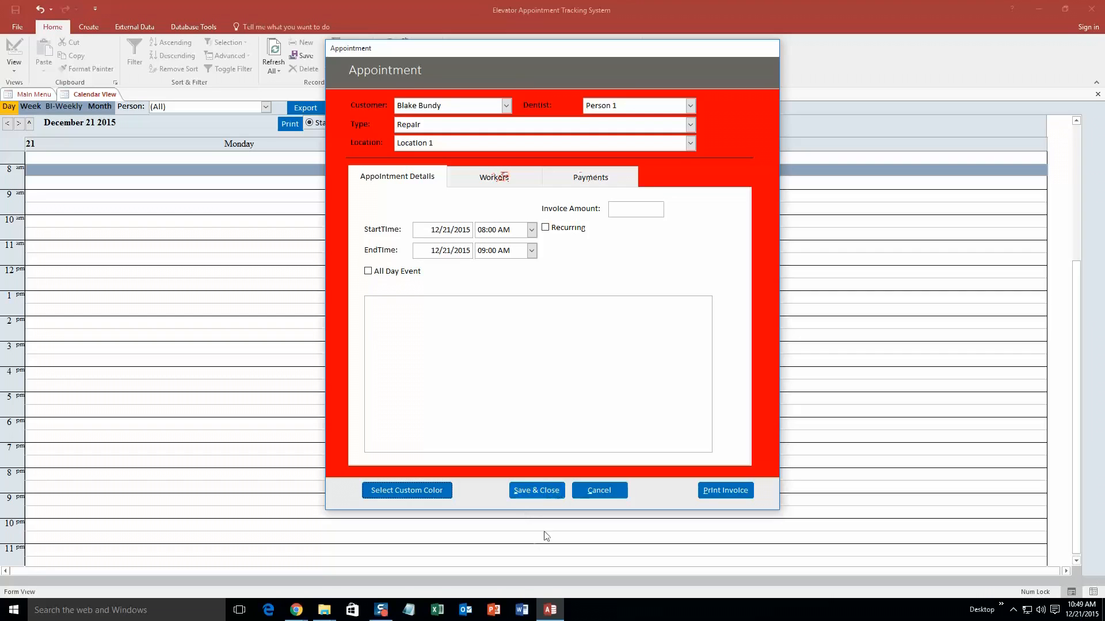
pyautogui.click(537, 493)
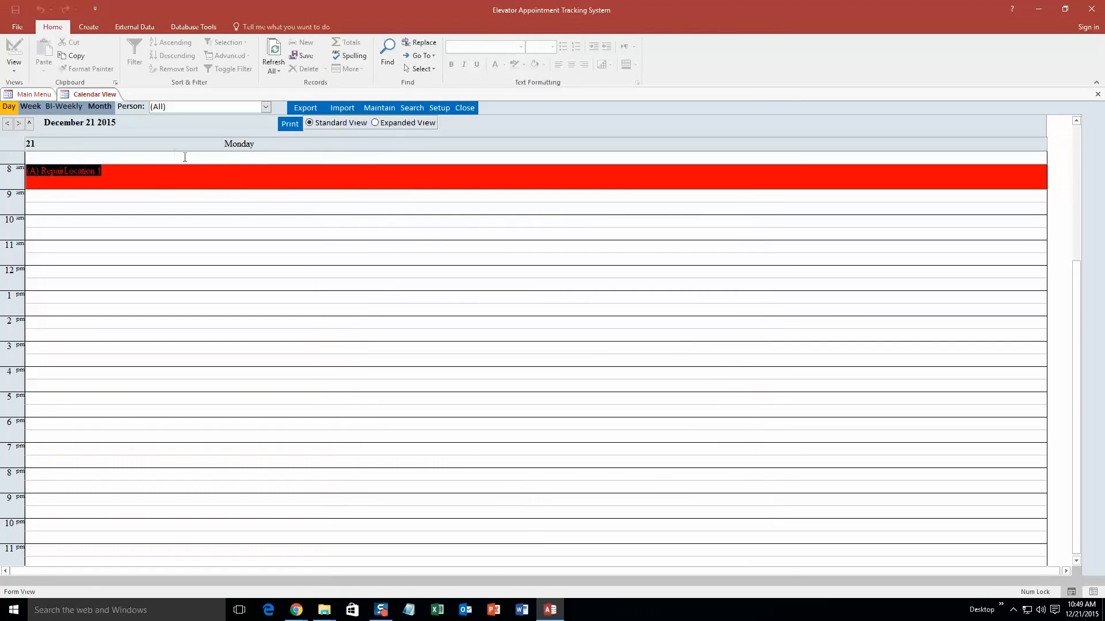
pyautogui.click(100, 109)
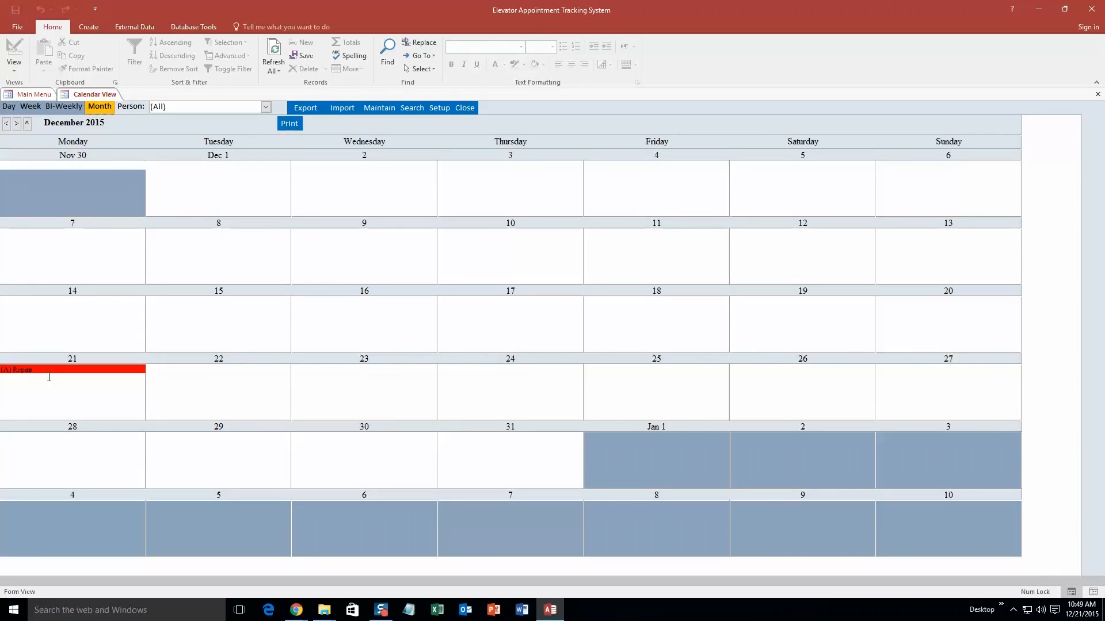
pyautogui.rightClick(101, 94)
# - Leave the calendar and run the day-by-day schedule list search with start date 12/21/2015
pyautogui.click(129, 114)
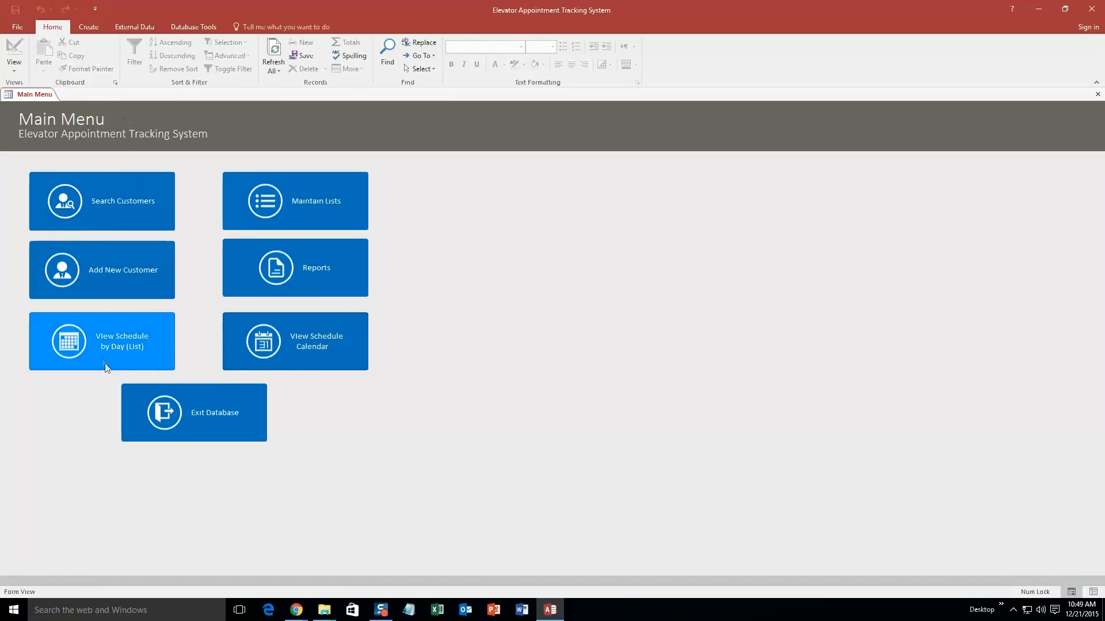
pyautogui.click(135, 348)
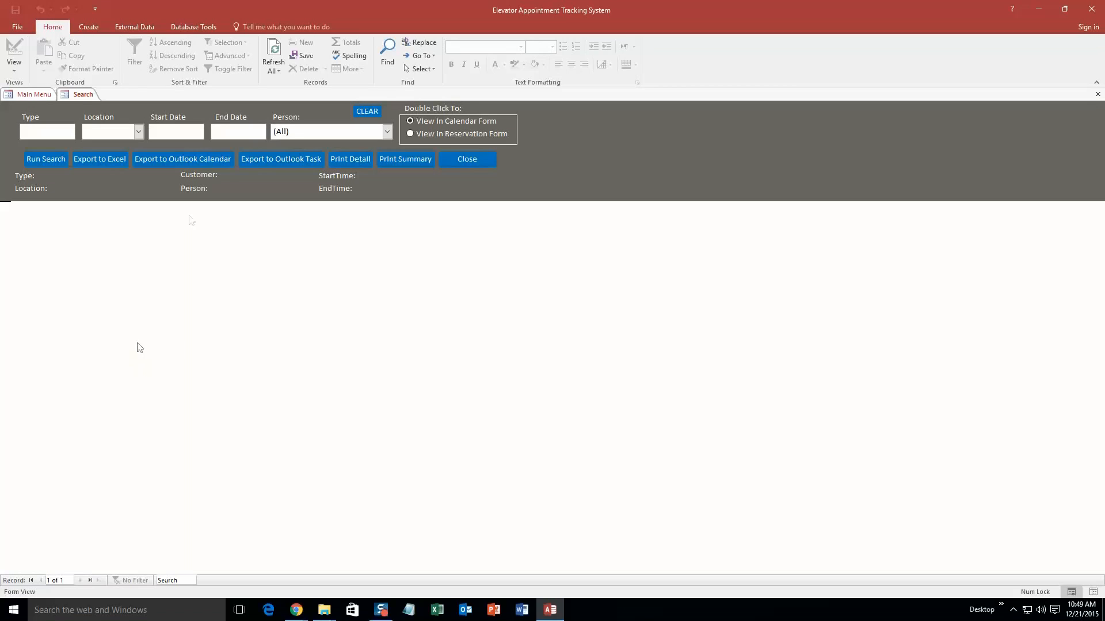
pyautogui.click(192, 131)
pyautogui.click(211, 129)
pyautogui.click(138, 190)
pyautogui.click(47, 164)
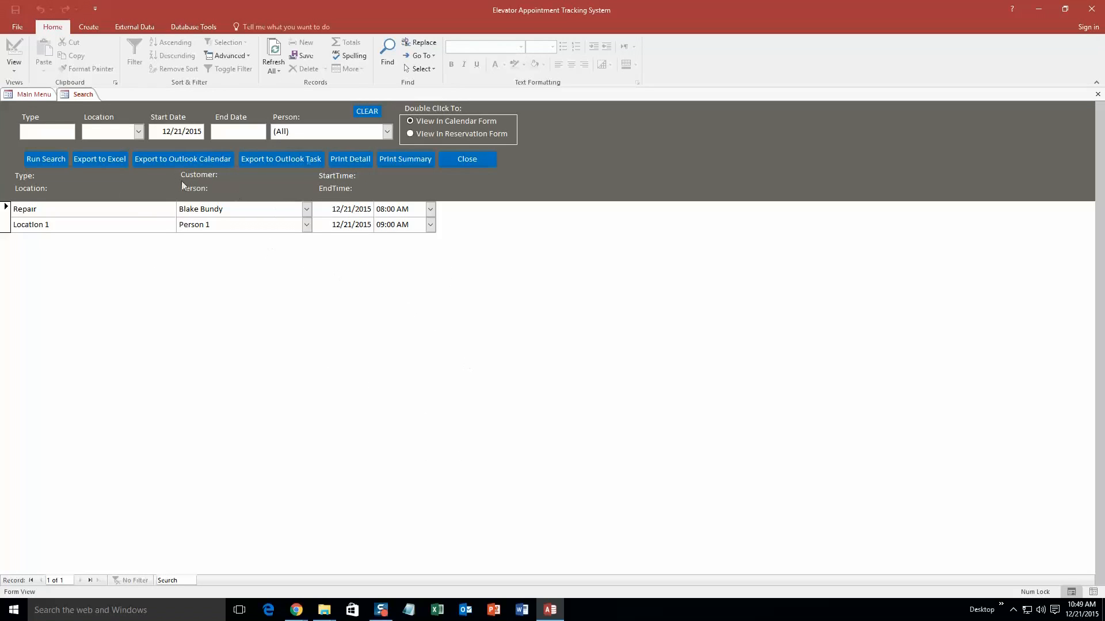
pyautogui.rightClick(63, 95)
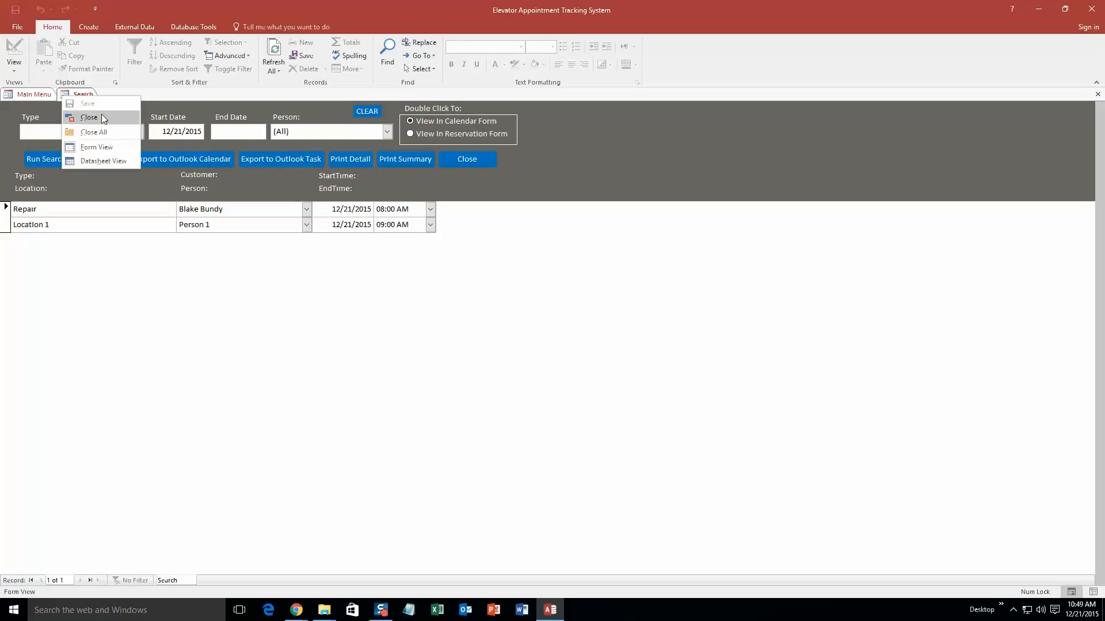